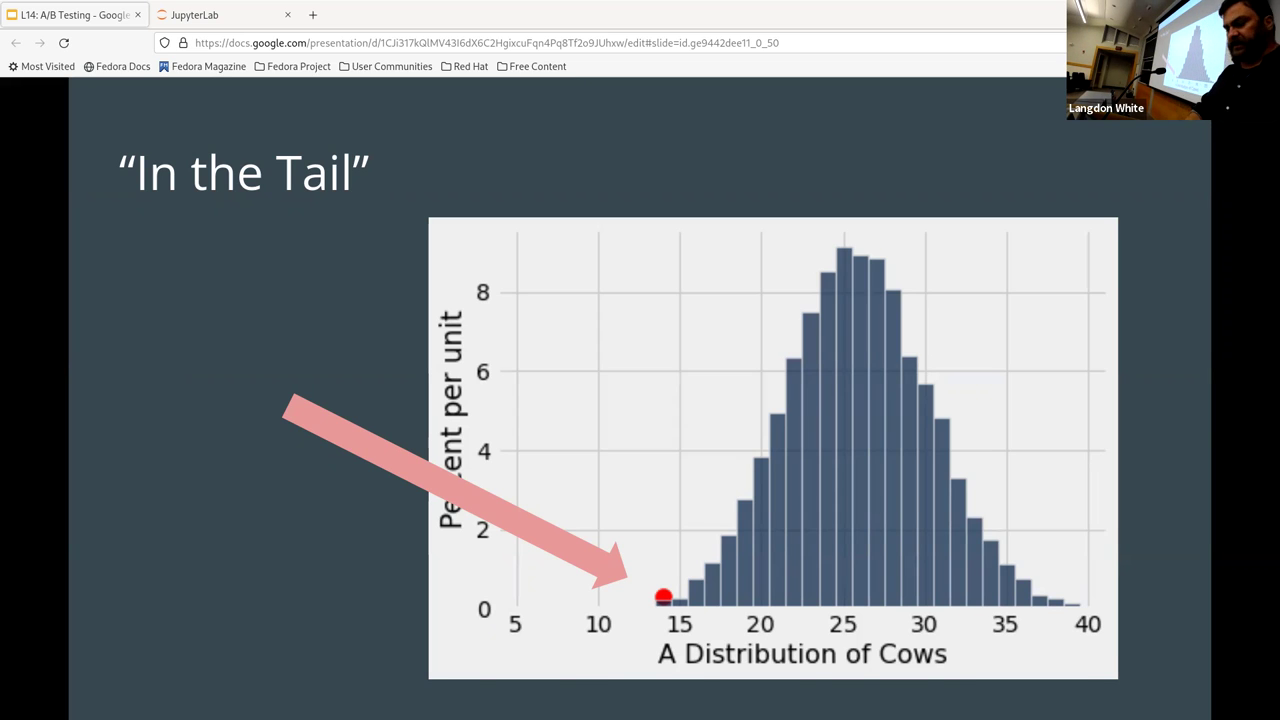
# Page through the slides on “In the Tail”, “Inconsistency” language and “The P-Value as an Area”, ending on “Definition of the P-value”.
pyautogui.press('Right')
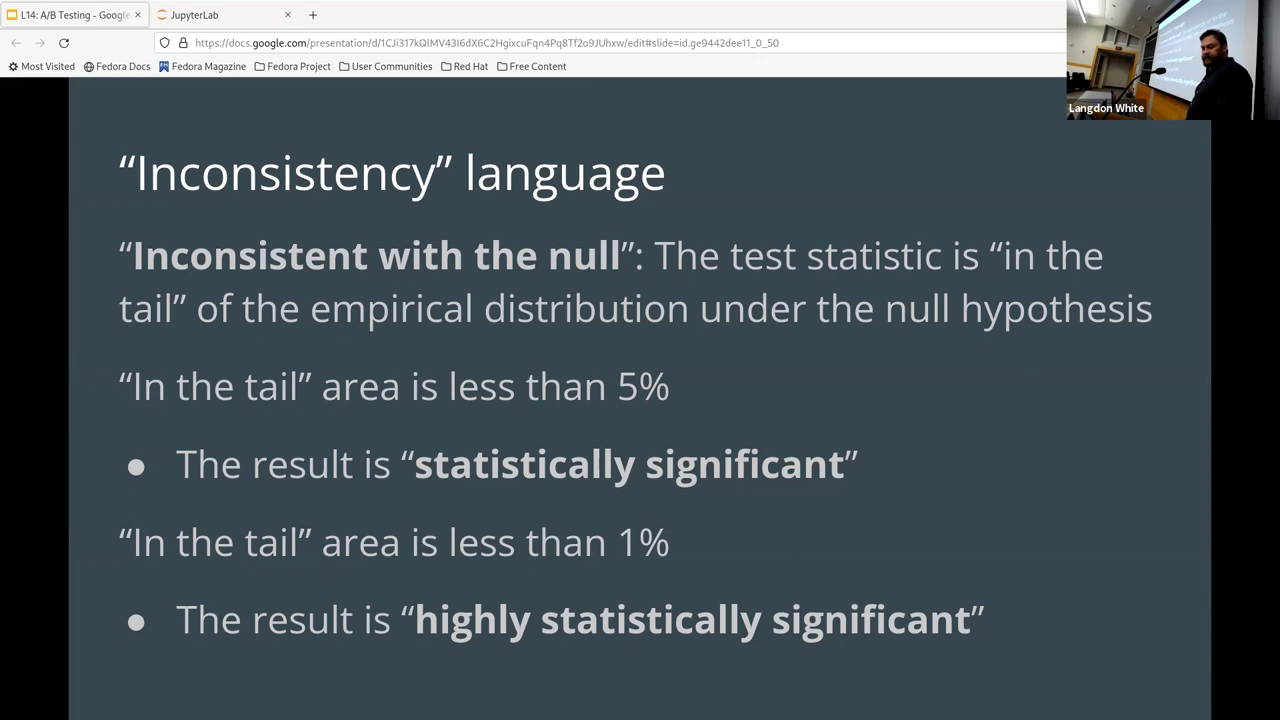
pyautogui.press('Right')
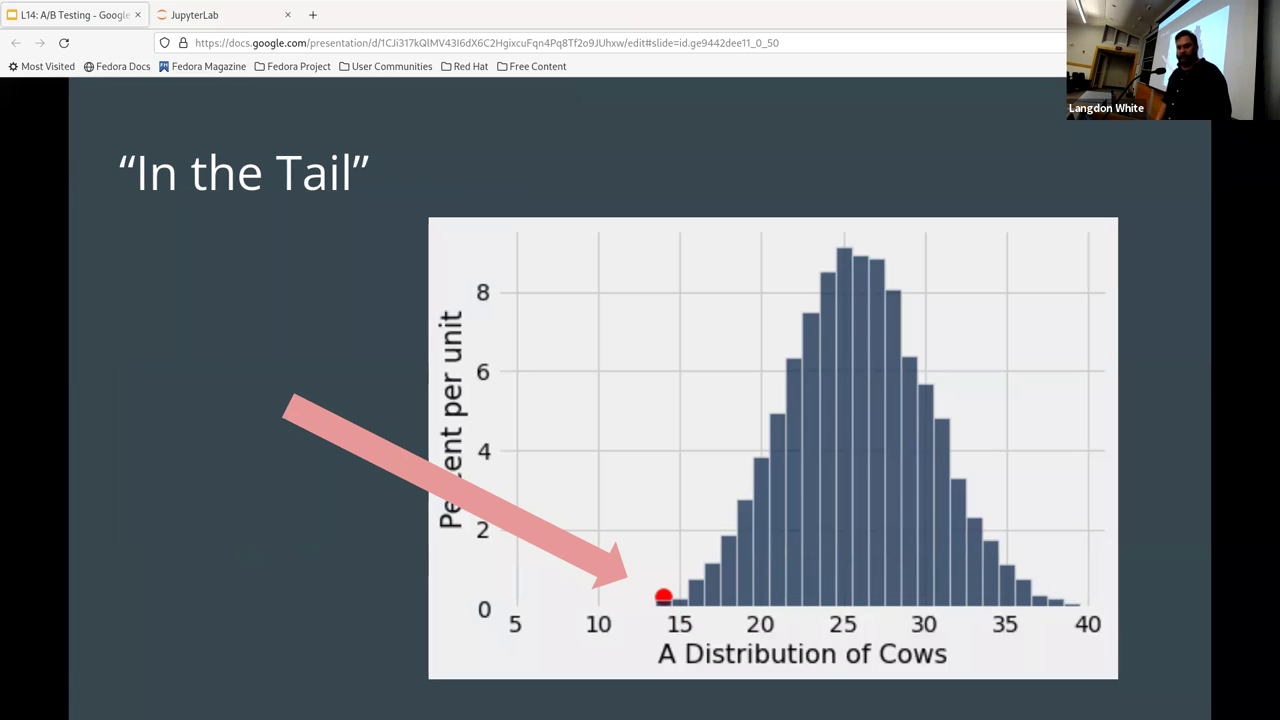
pyautogui.press('Right')
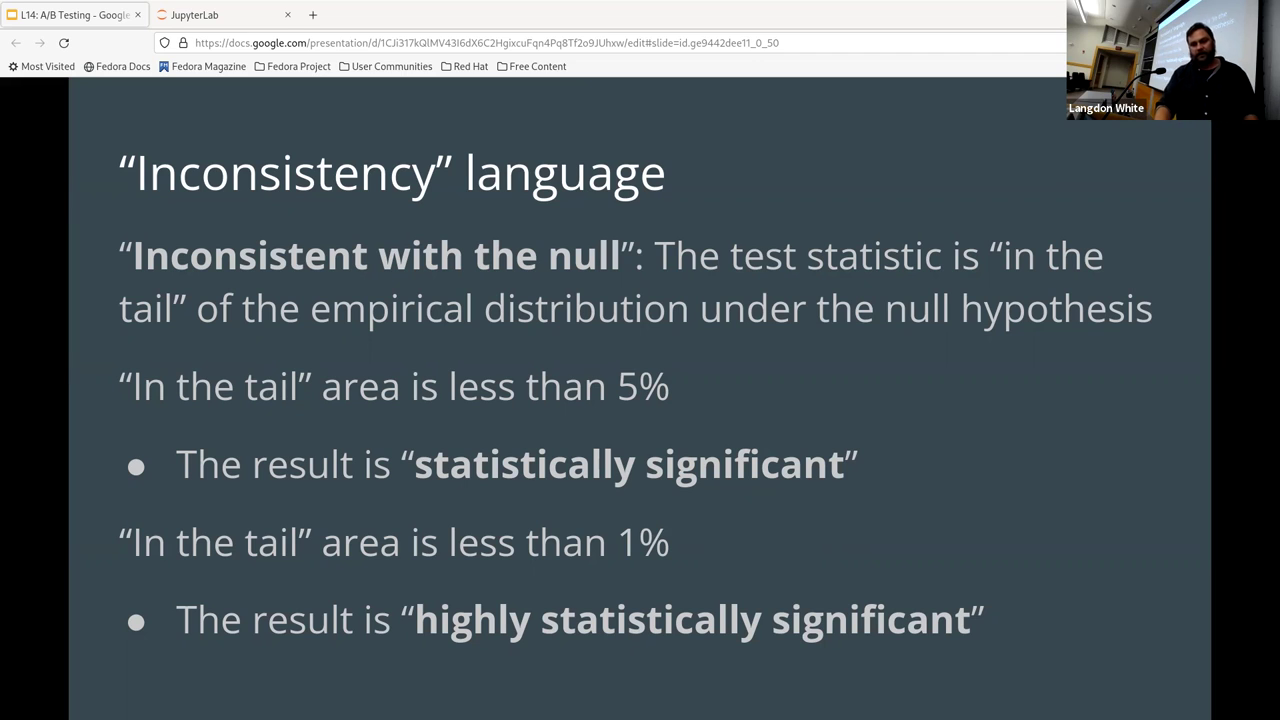
pyautogui.press('Right')
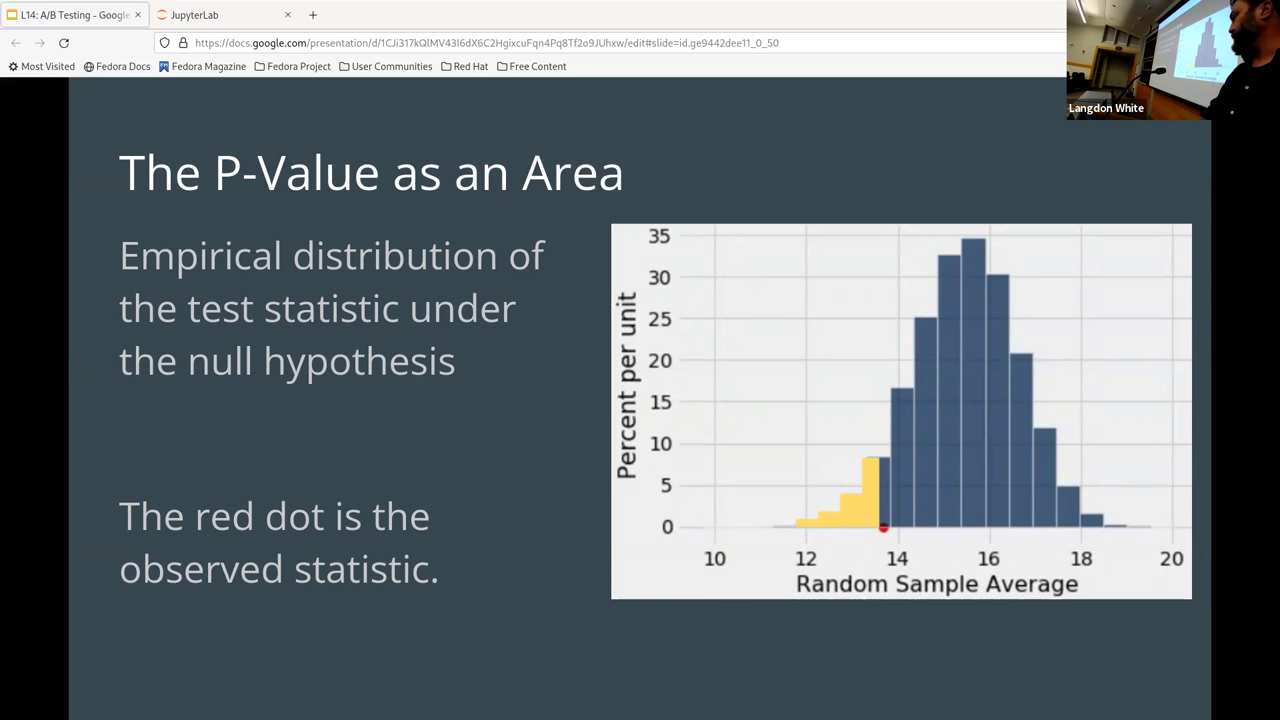
pyautogui.press('Right')
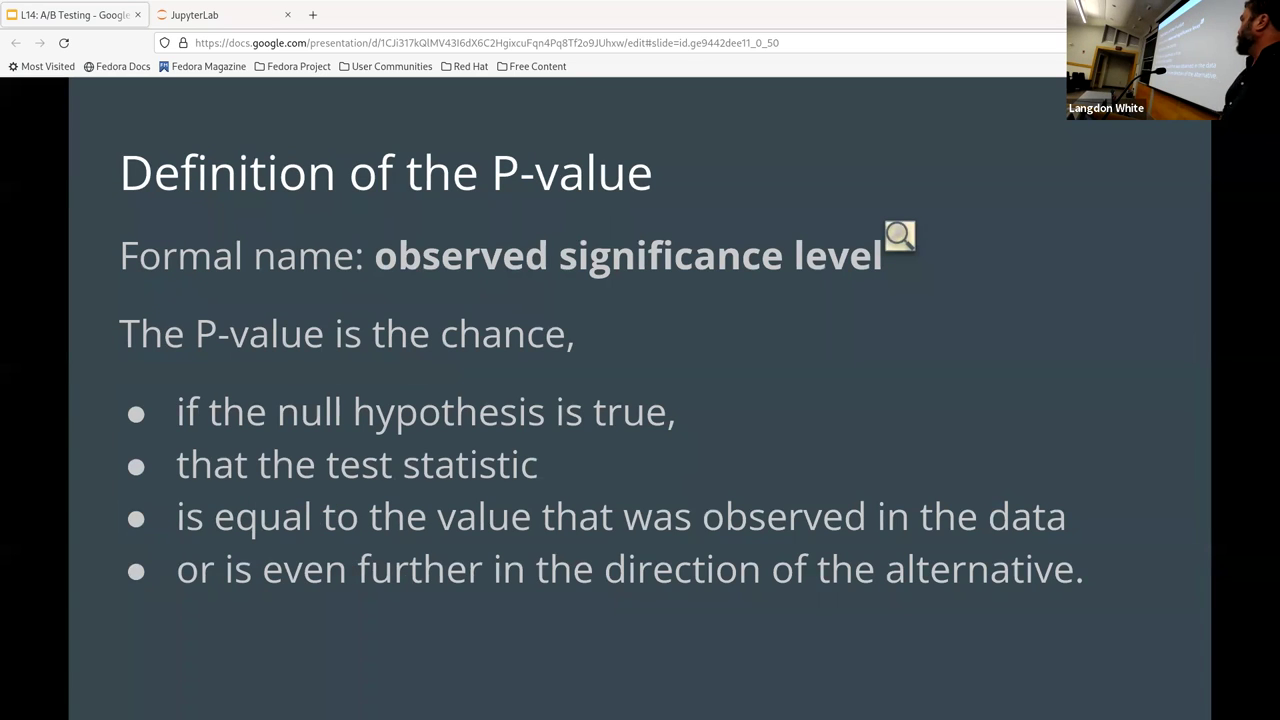
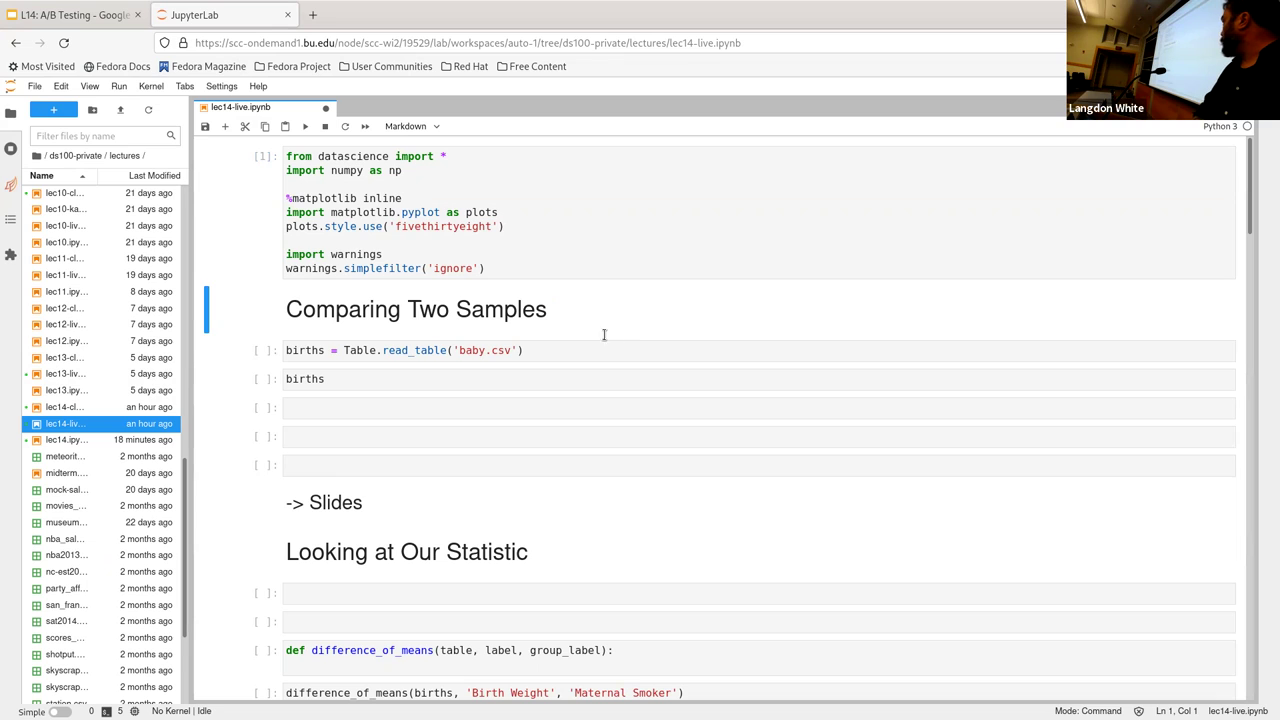
# Run the cells that read baby.csv into births and display the births table, and save the notebook.
pyautogui.hotkey('shift', 'Return')
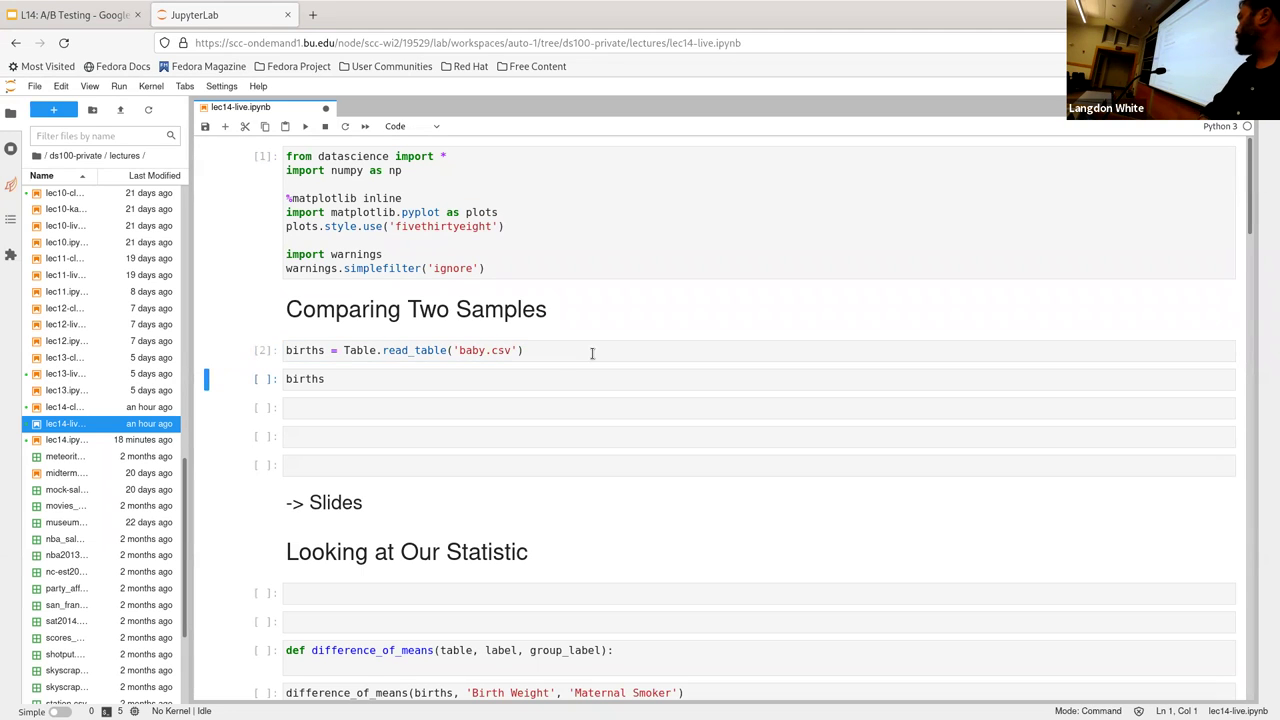
pyautogui.click(559, 380)
pyautogui.hotkey('shift', 'Return')
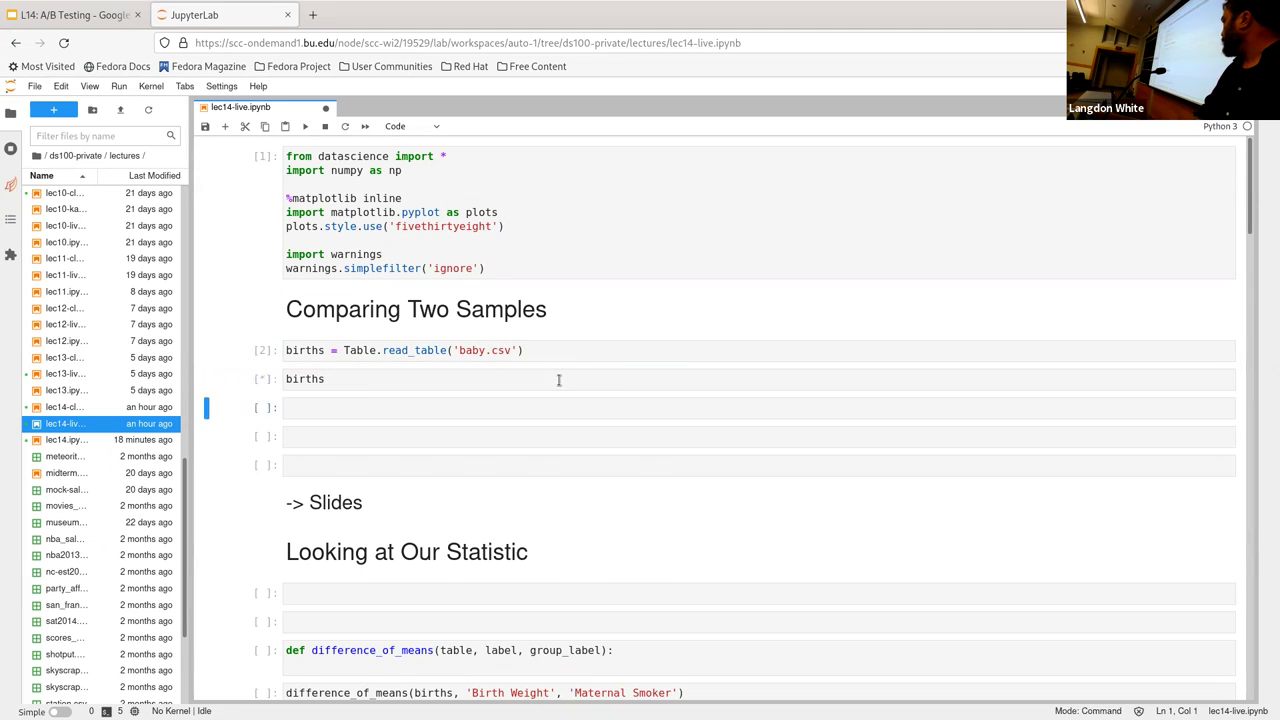
pyautogui.hotkey('shift', 'Return')
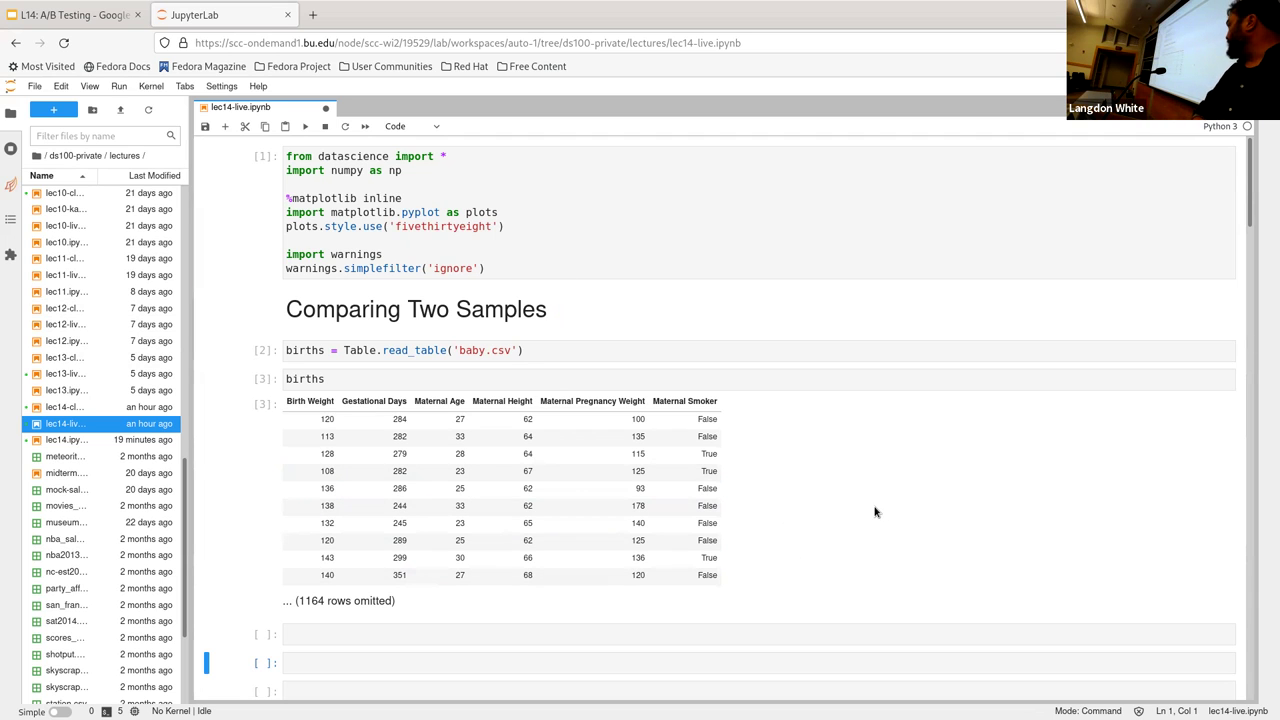
pyautogui.scroll(-4, 874, 511)
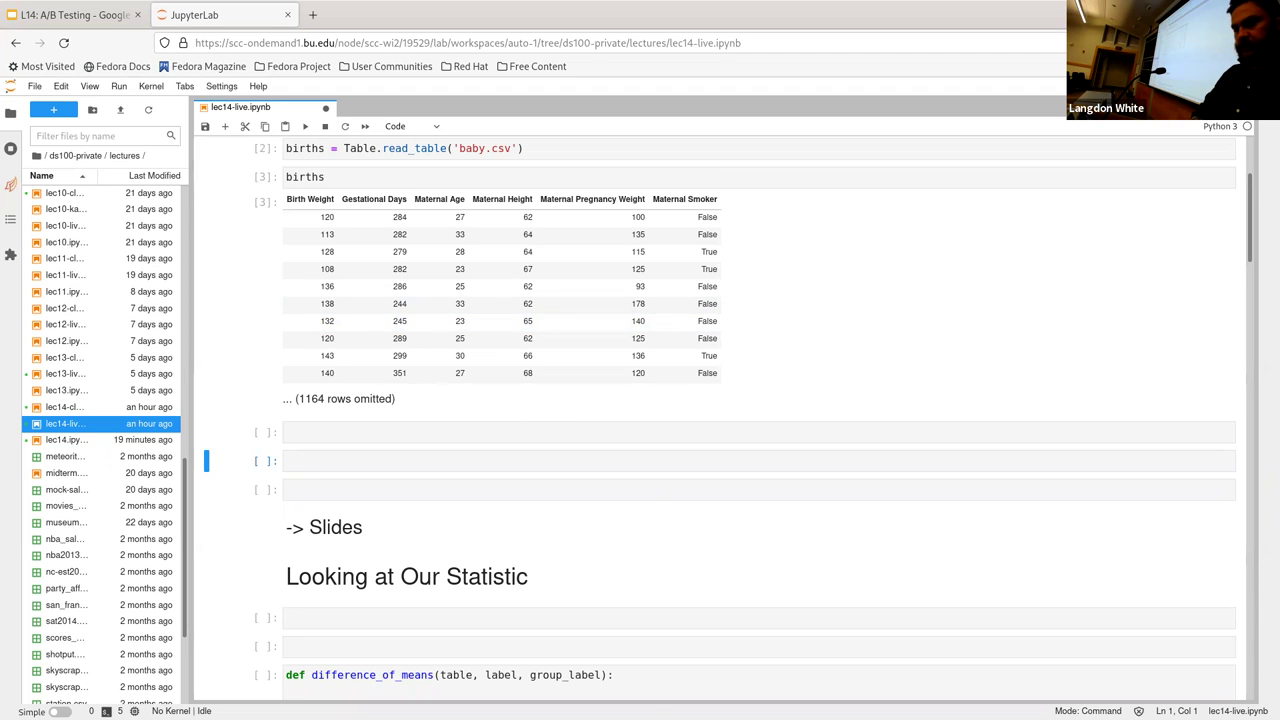
pyautogui.hotkey('ctrl', 's')
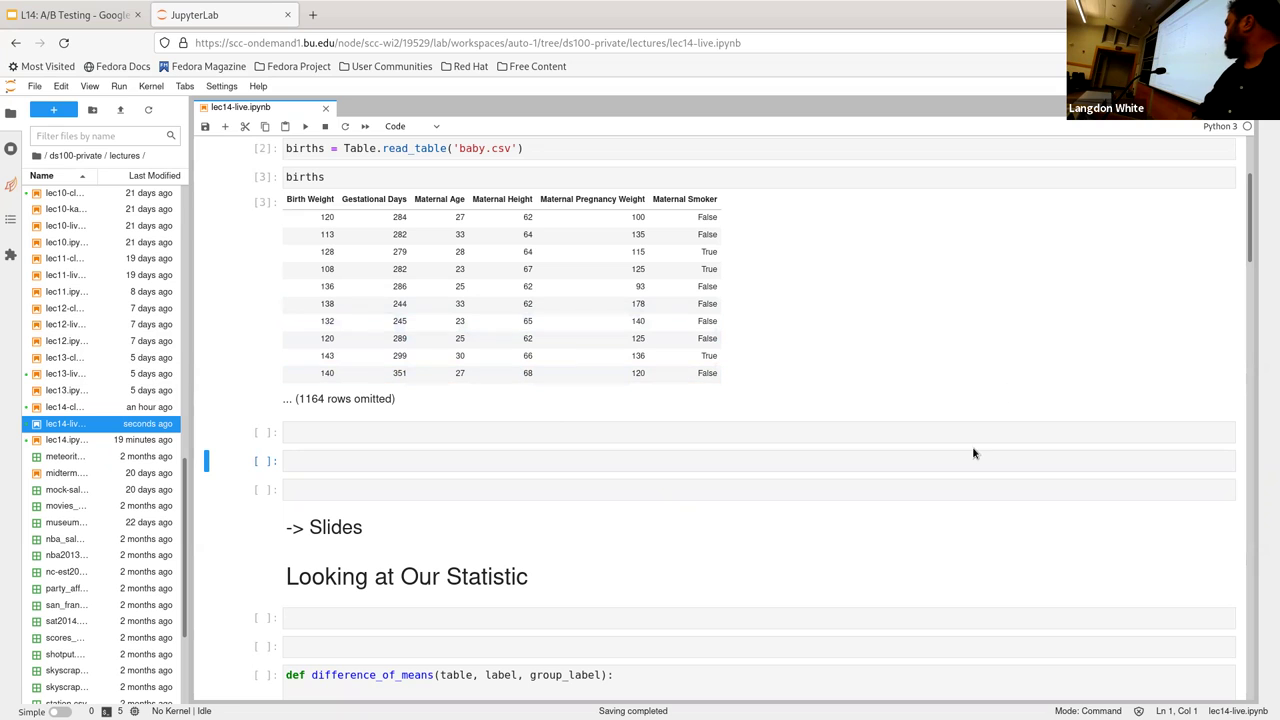
# Begin an assignment to smoking_and_birthweight in the first empty cell below the births table.
pyautogui.scroll(-3, 972, 453)
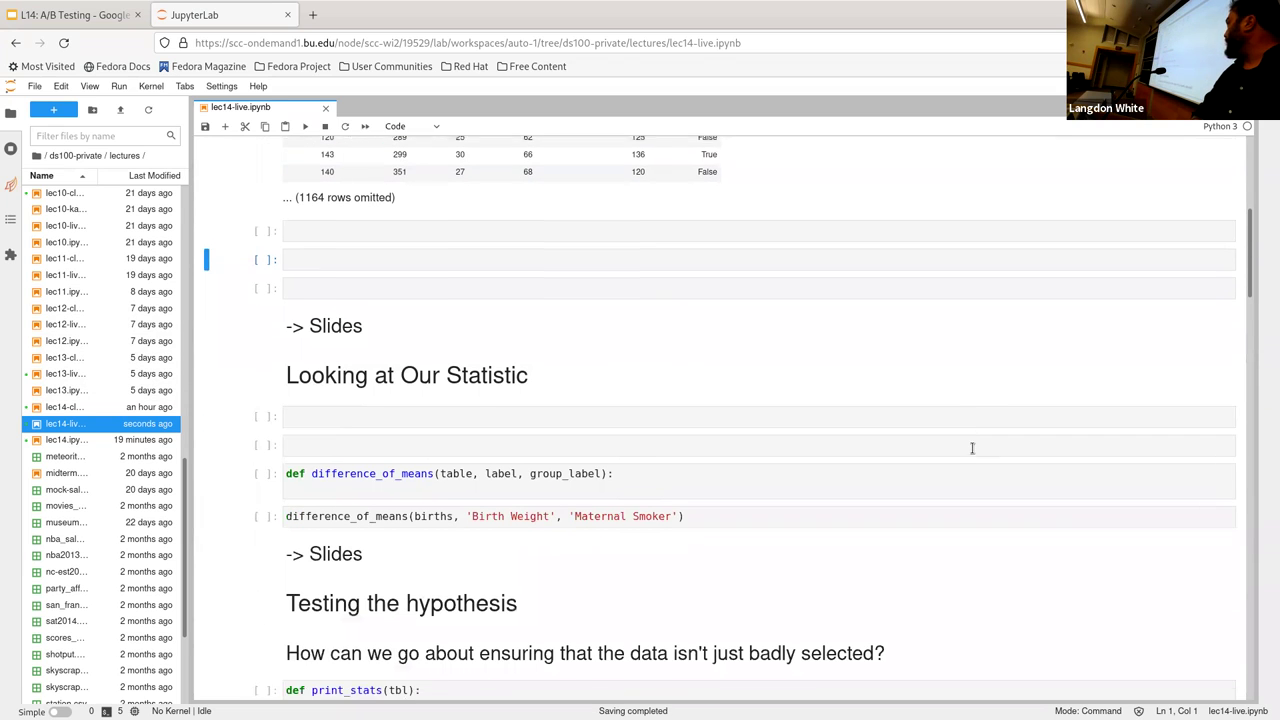
pyautogui.click(571, 250)
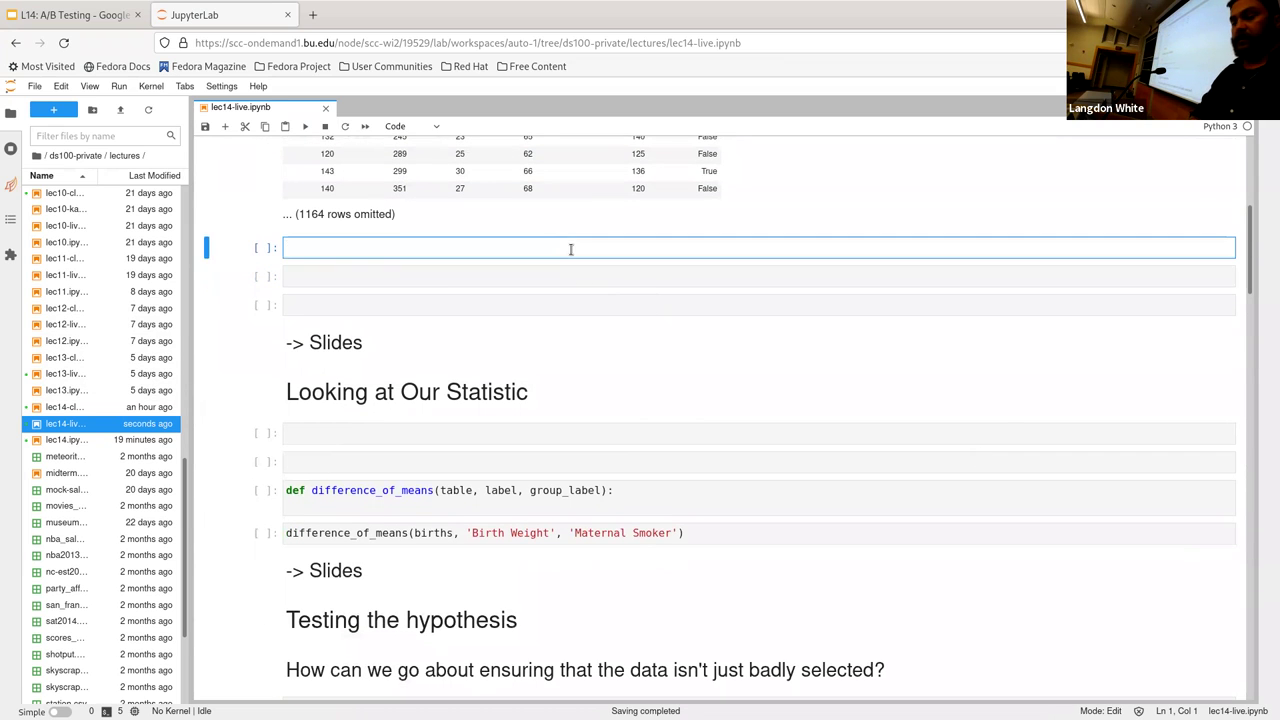
pyautogui.write('smok')
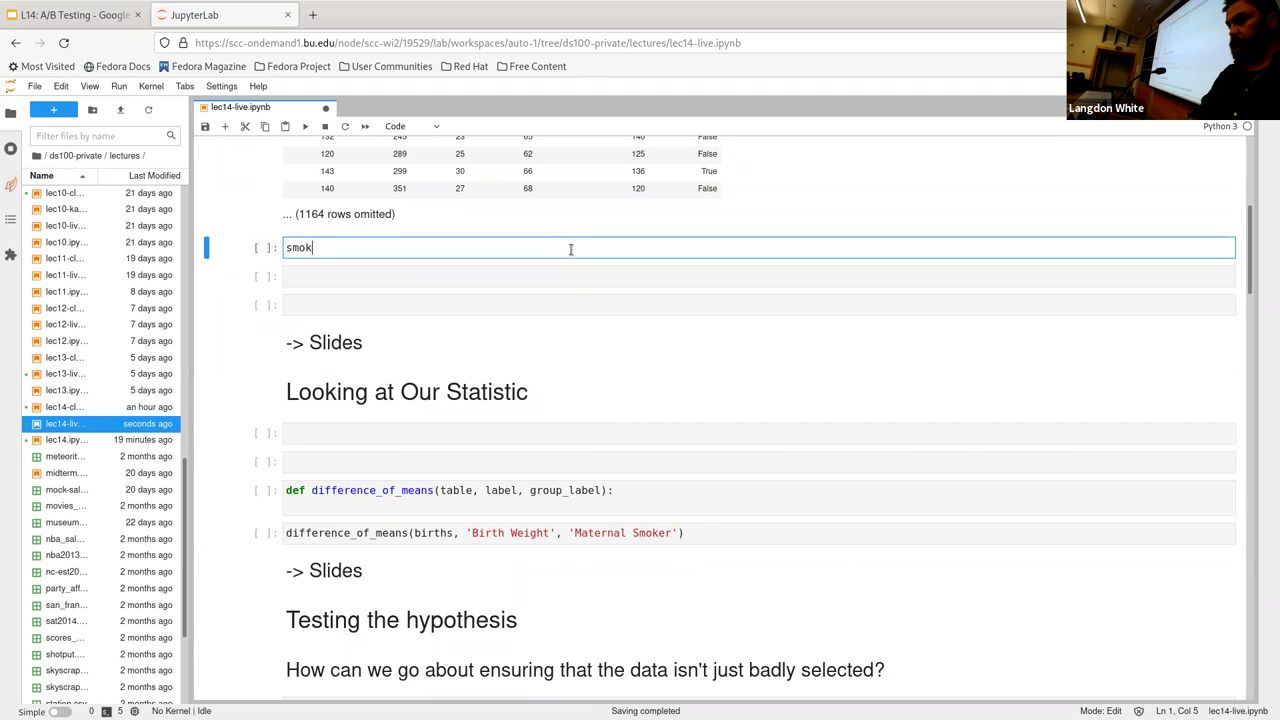
pyautogui.write('ing_and_birthwreig')
pyautogui.press('BackSpace')
pyautogui.press('BackSpace')
pyautogui.press('BackSpace')
pyautogui.press('BackSpace')
pyautogui.write('eight =')
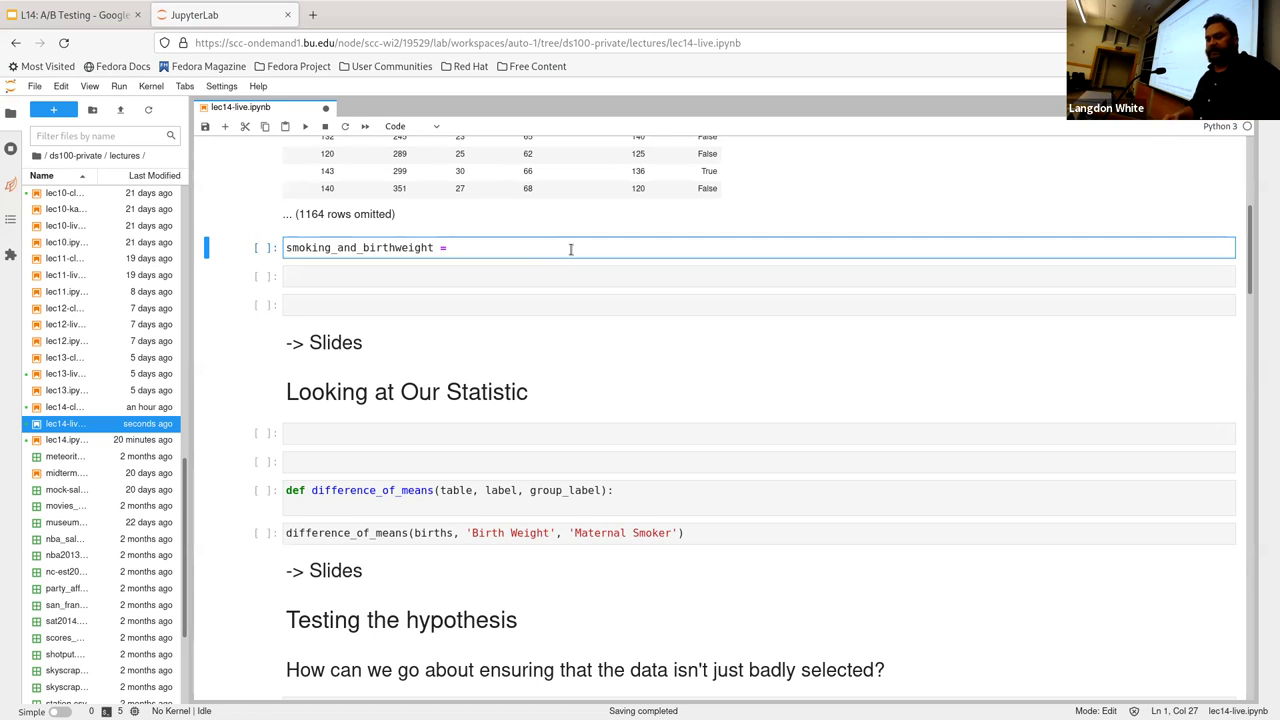
# Complete the assignment with births.select("Maternal Smoker", "Birth Weight") and run the cell.
pyautogui.write('births')
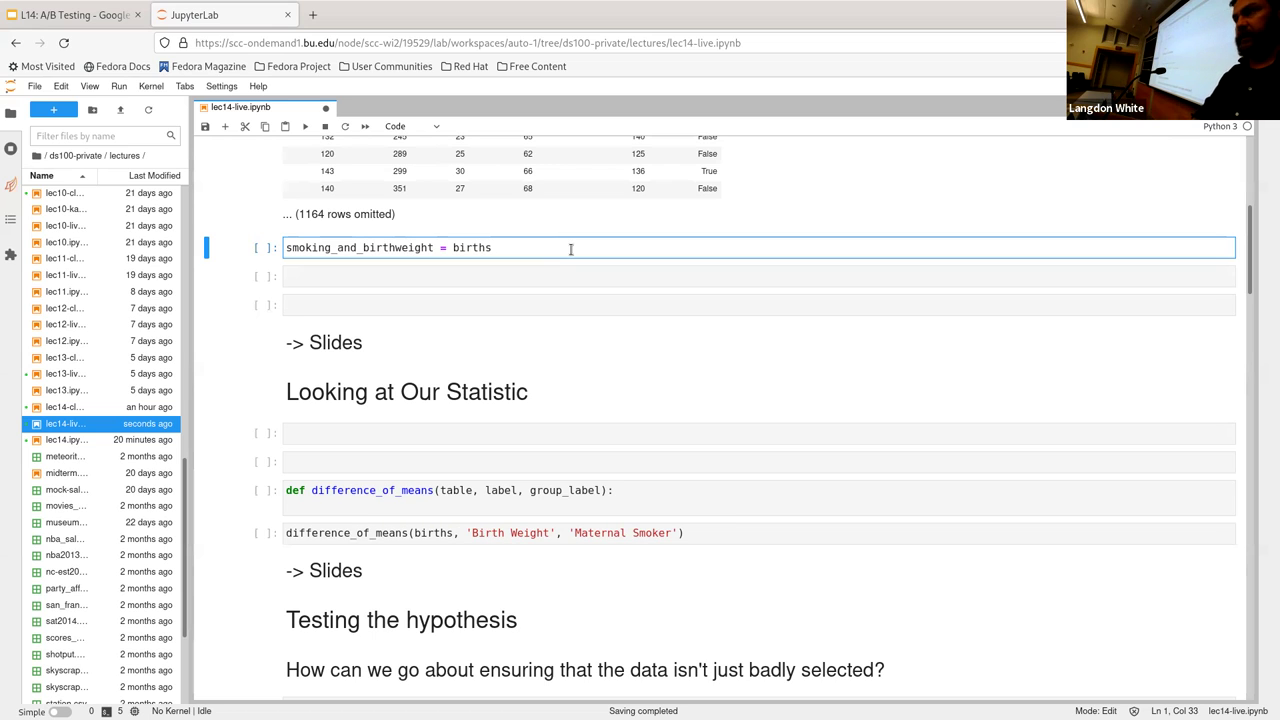
pyautogui.write('.')
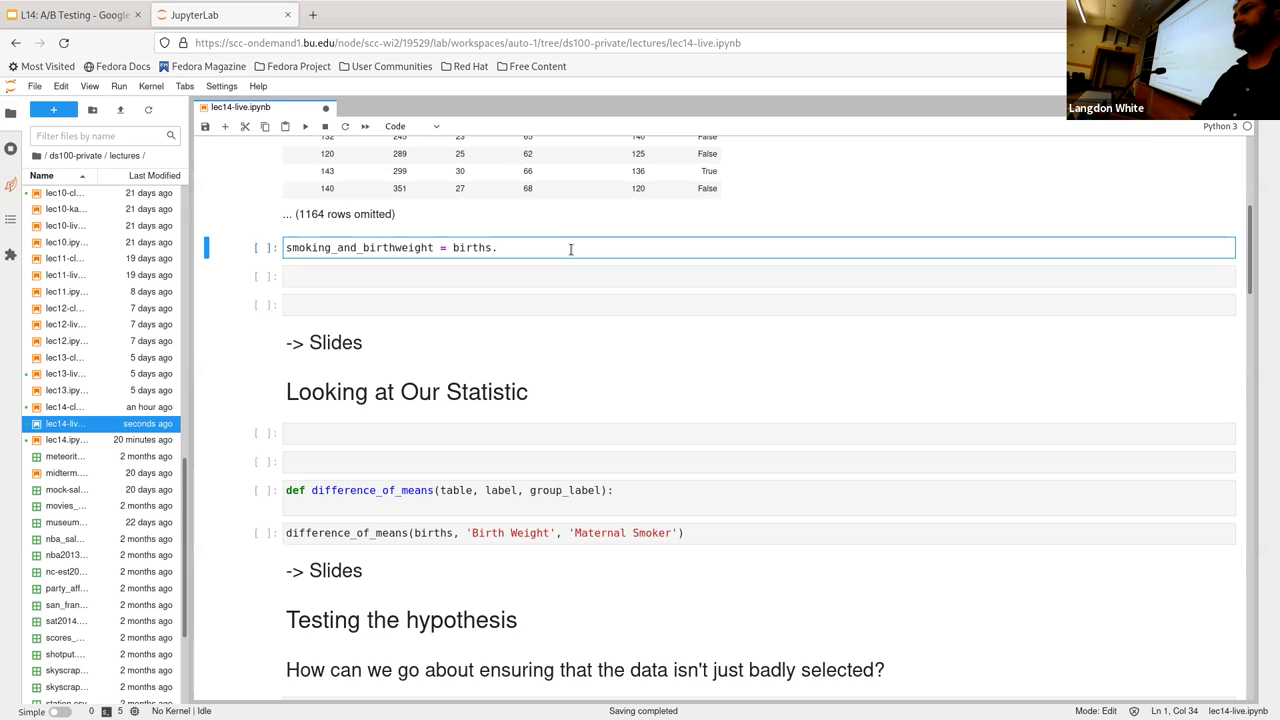
pyautogui.write('select("')
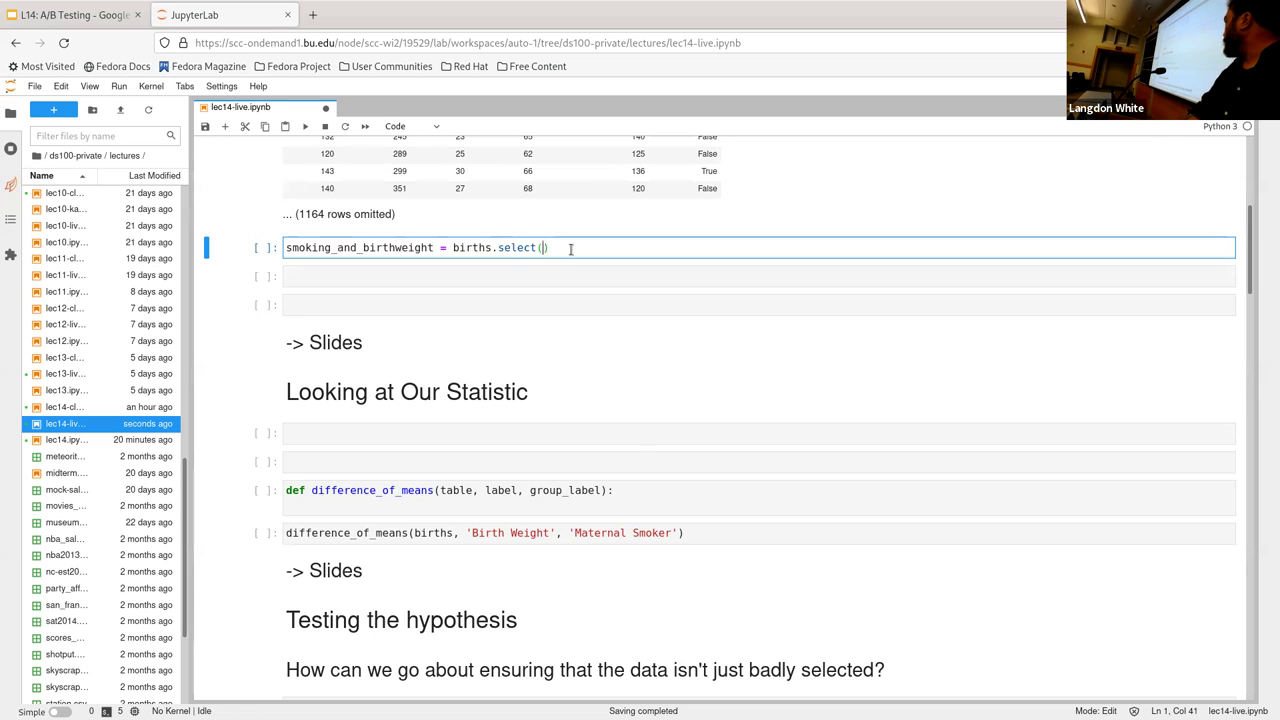
pyautogui.write('Maternal Smok')
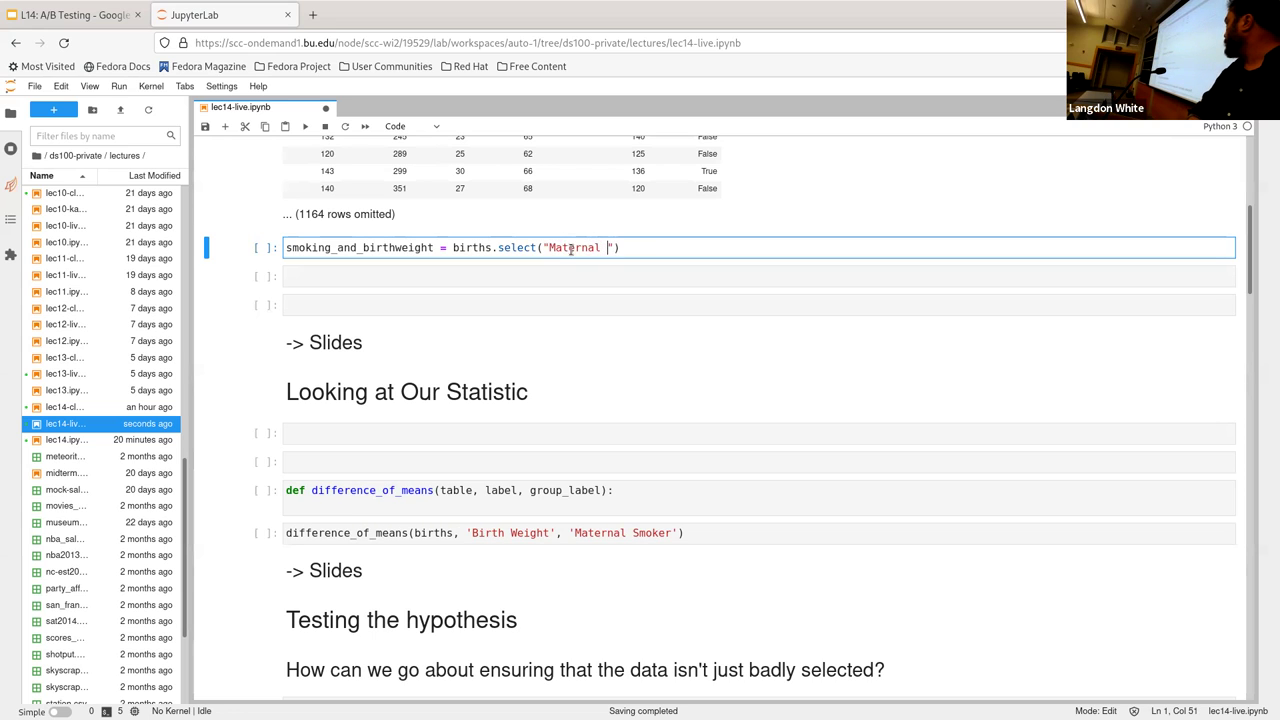
pyautogui.write('er"')
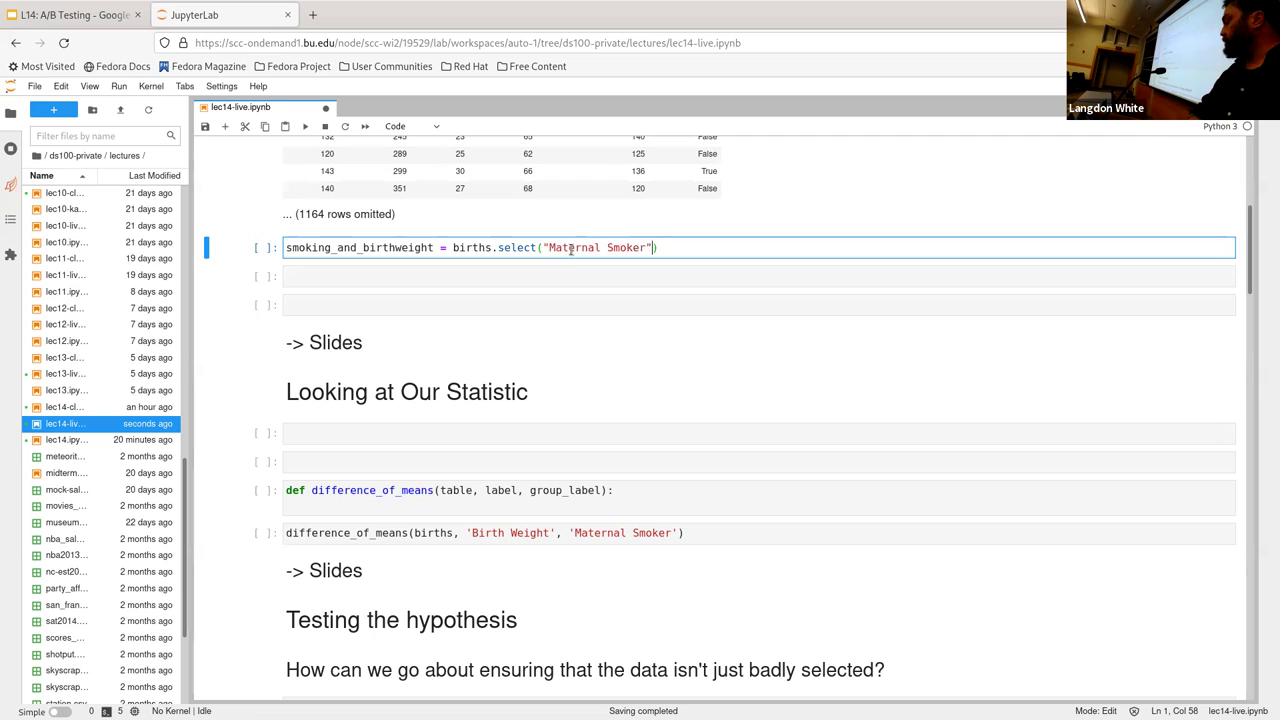
pyautogui.write(', "Birth')
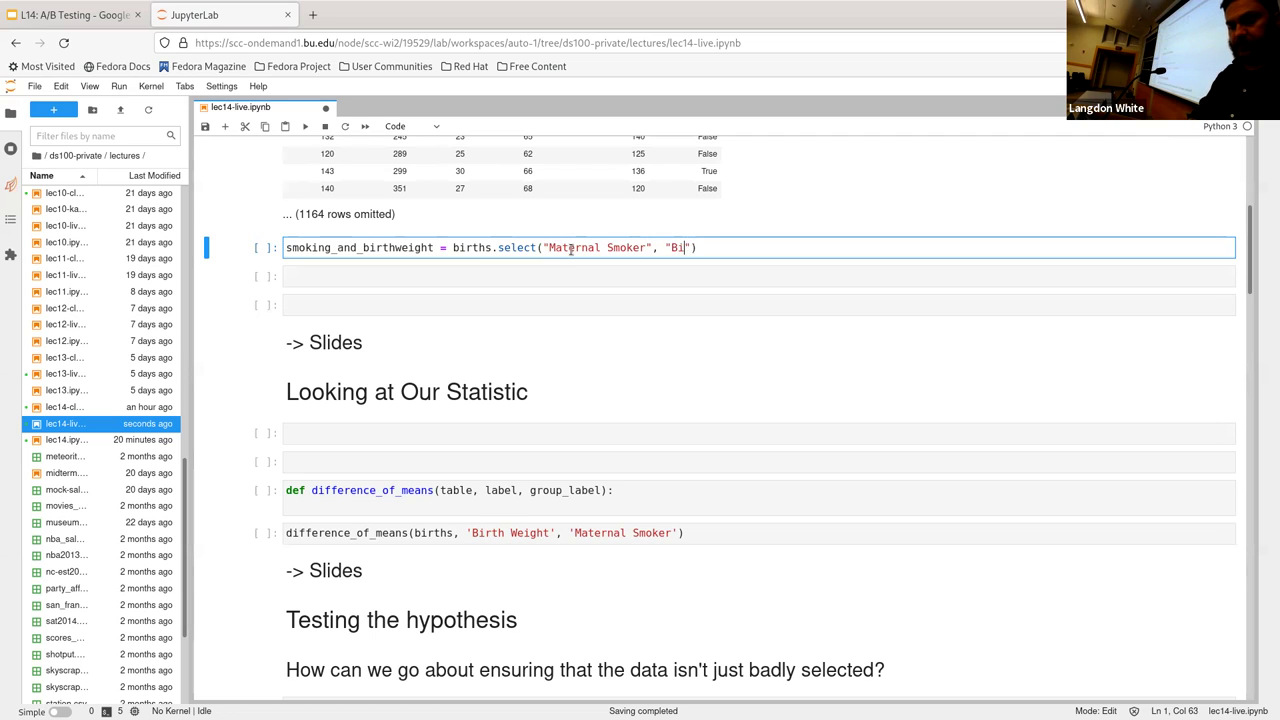
pyautogui.write(' Wie')
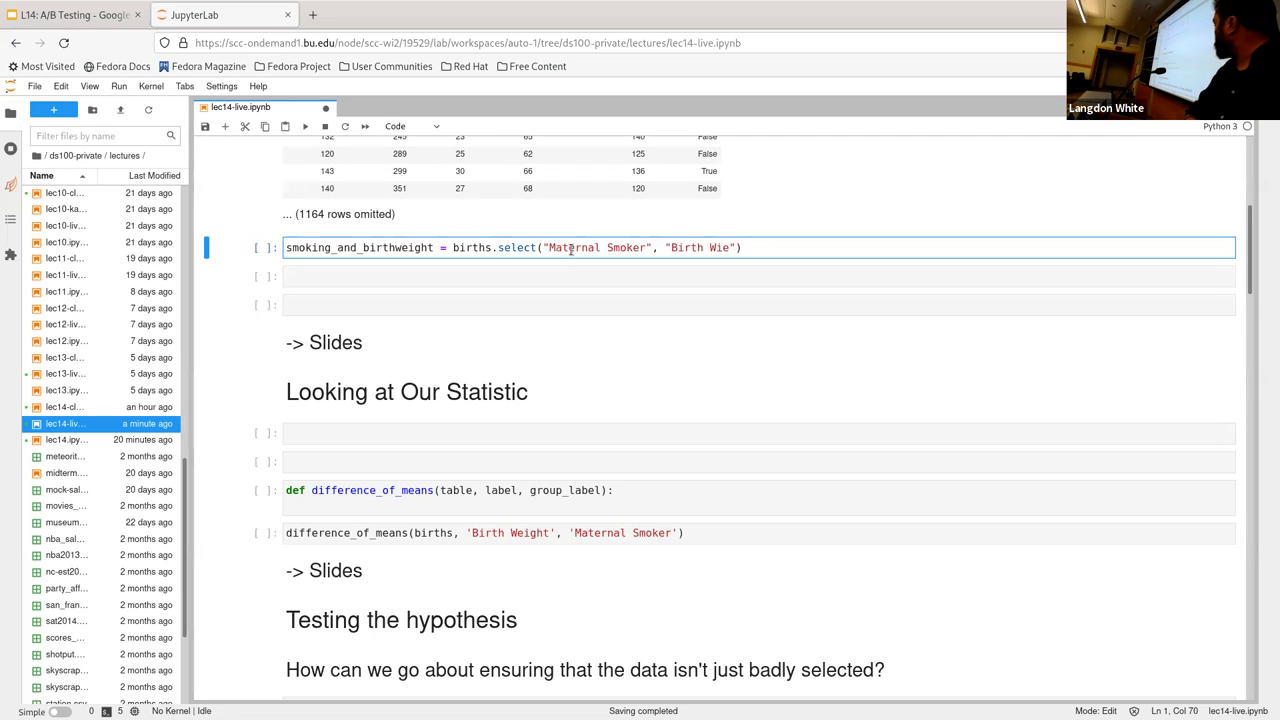
pyautogui.press('BackSpace')
pyautogui.press('BackSpace')
pyautogui.write('eight')
pyautogui.hotkey('shift', 'Return')
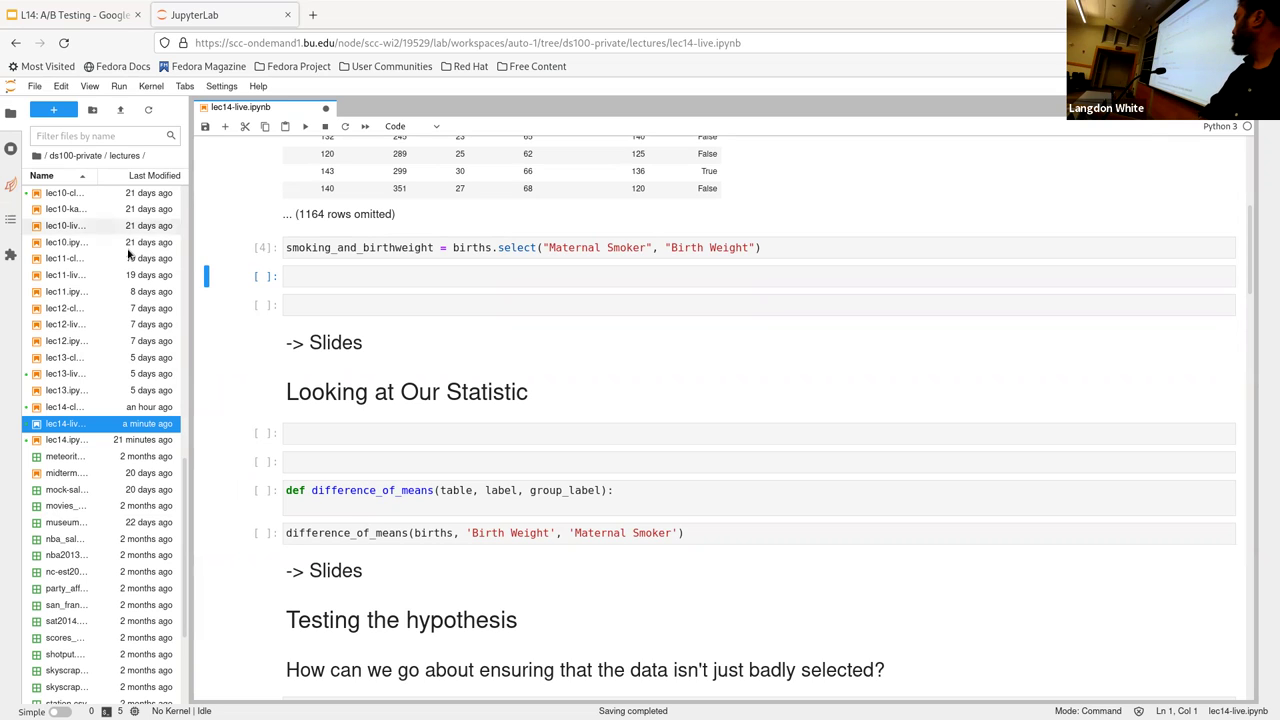
# Count the records per smoking status by running smoking_and_birthweight.group("Maternal Smoker") in the next empty cell.
pyautogui.click(293, 280)
pyautogui.write('smoking_and_birthweight')
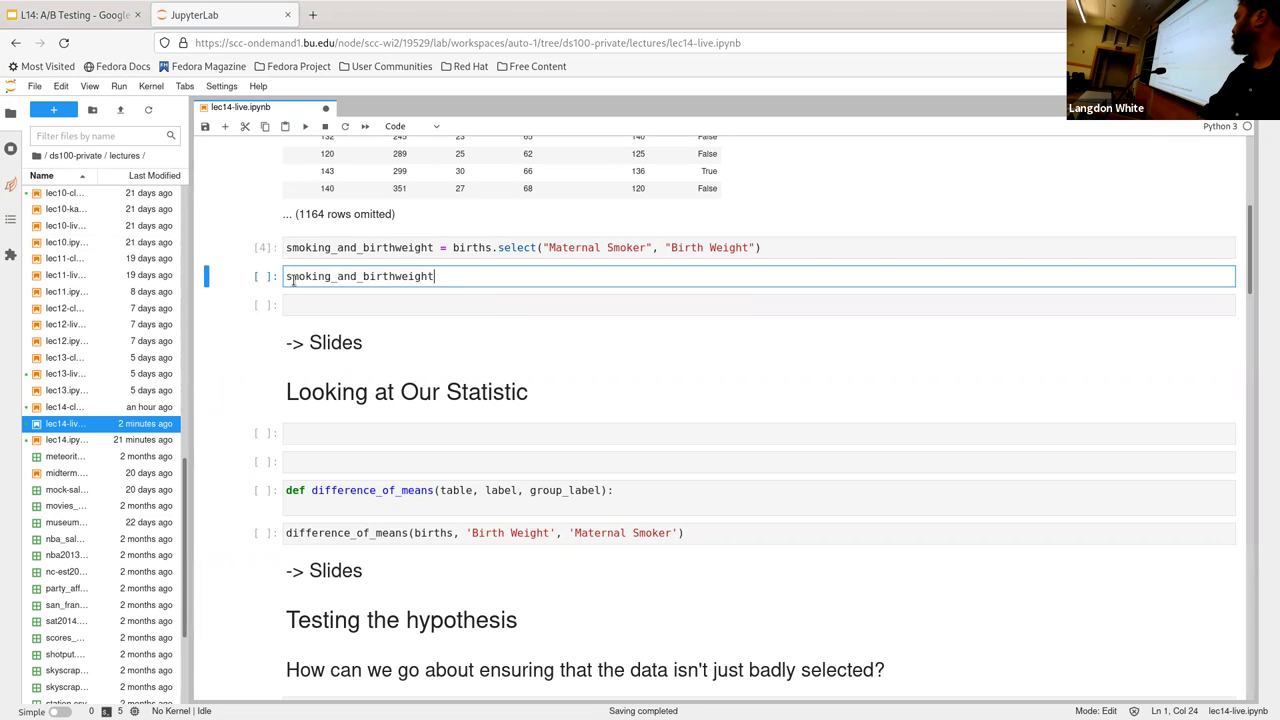
pyautogui.write('.')
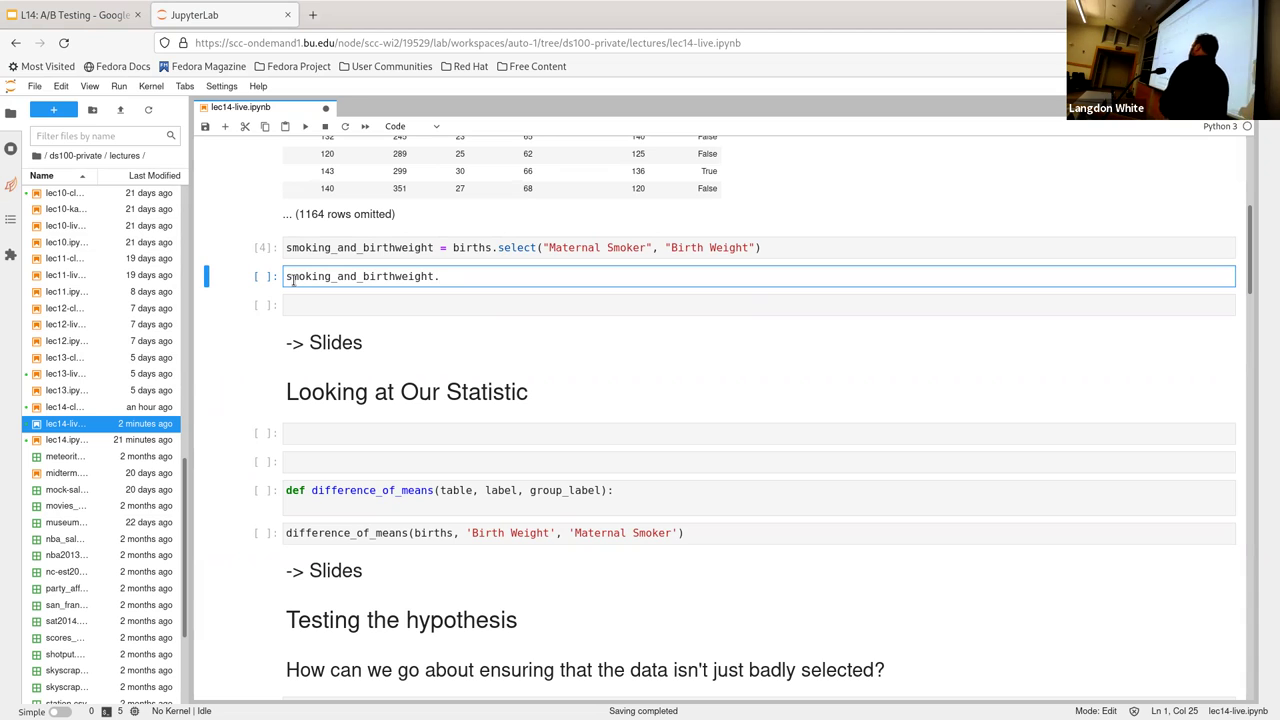
pyautogui.write('group')
pyautogui.write('("Ma')
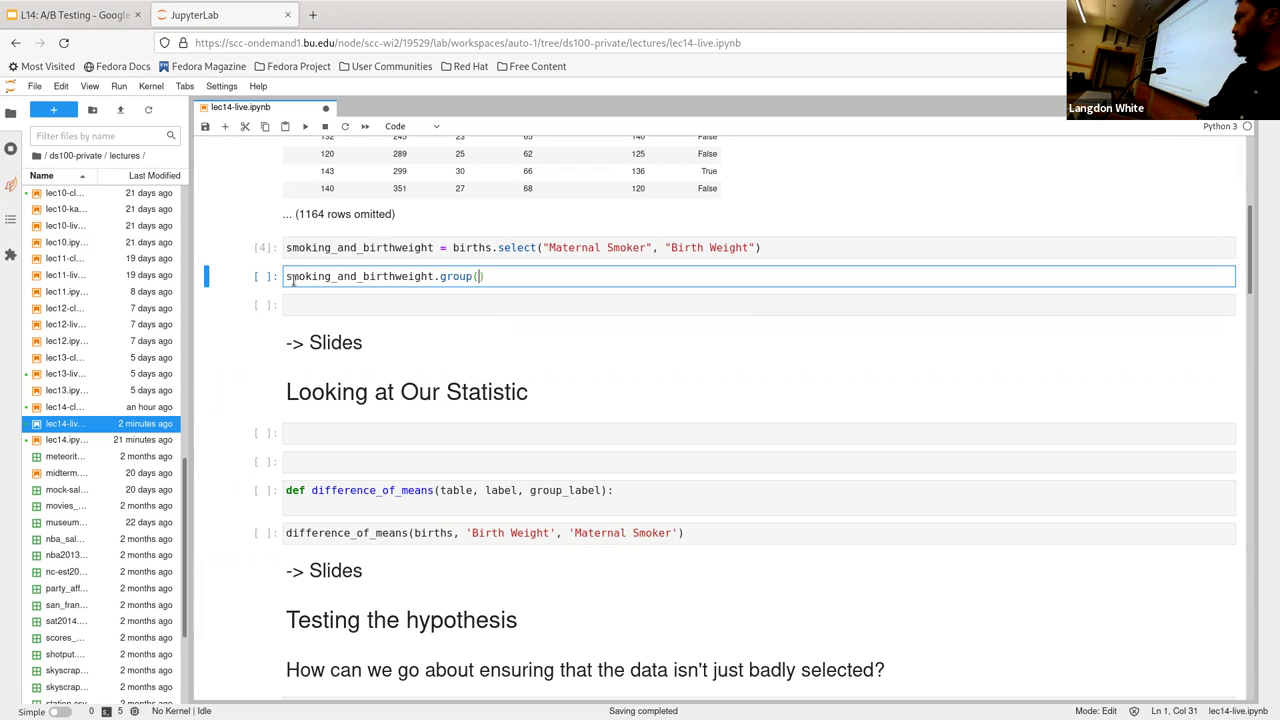
pyautogui.write('ternal ')
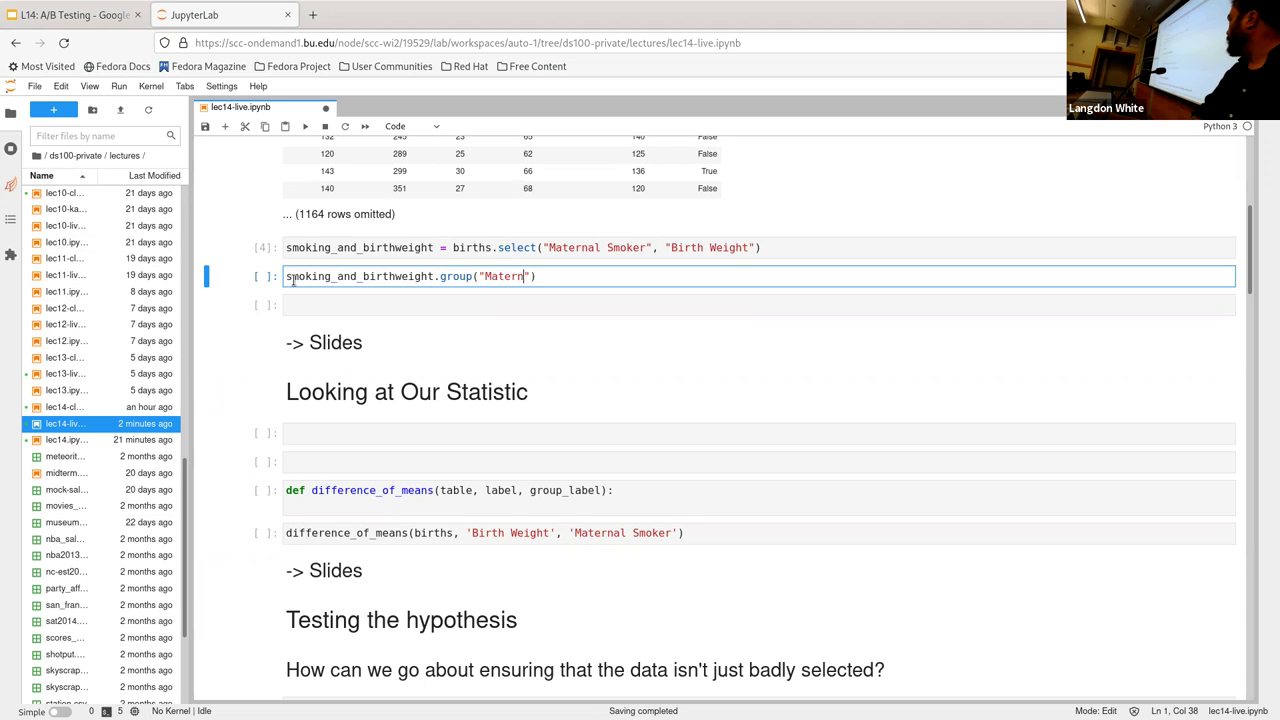
pyautogui.write('Smoker')
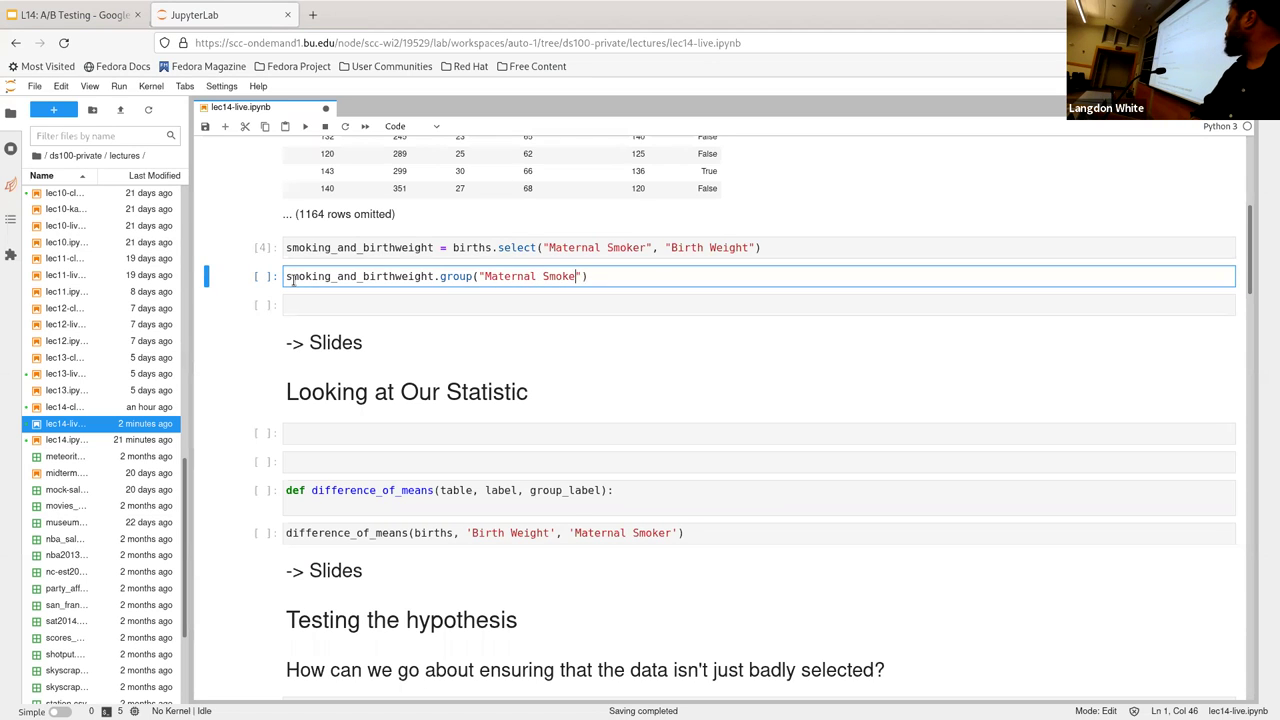
pyautogui.write('"')
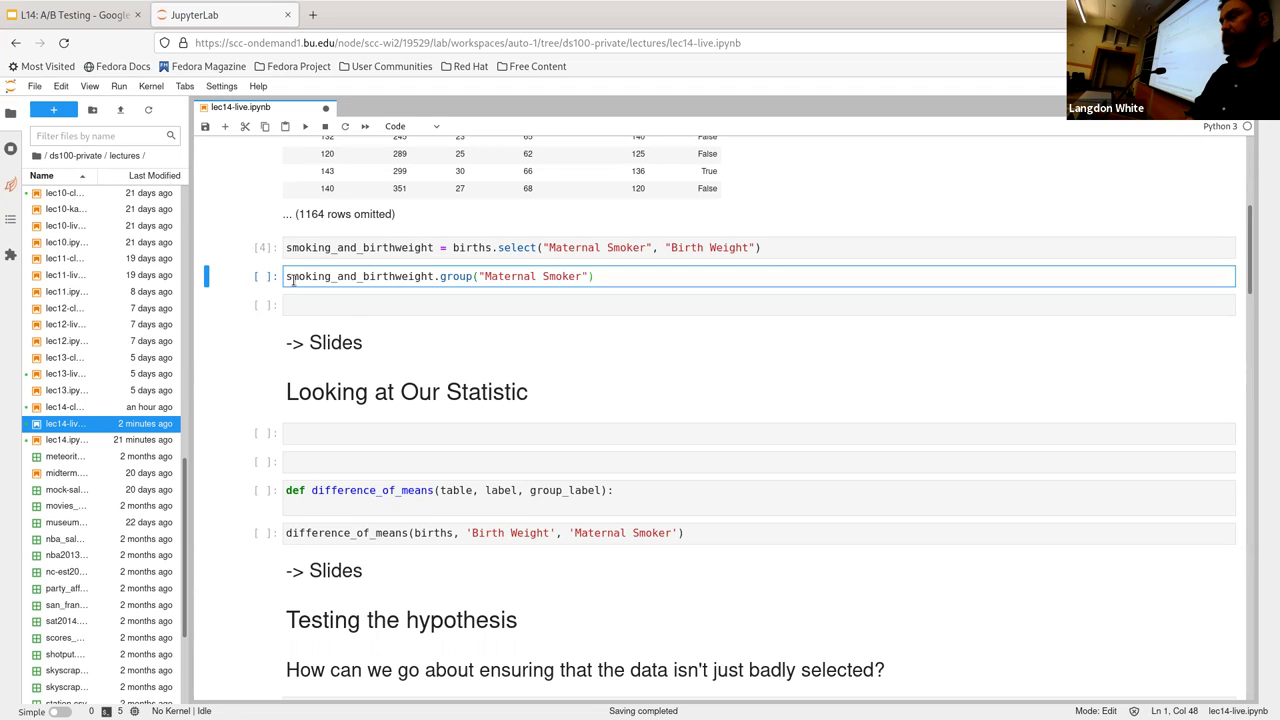
pyautogui.hotkey('shift', 'Return')
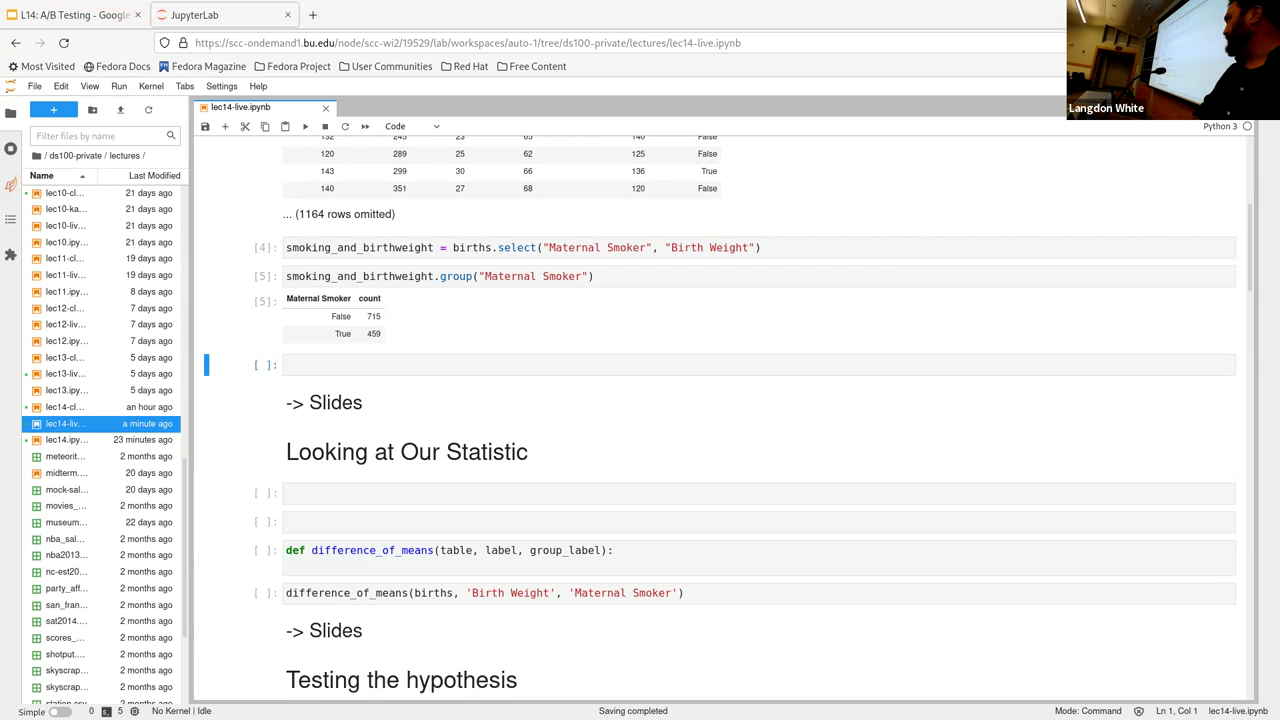
# Plot the grouped histogram by running smoking_and_birthweight.hist('Birth Weight', group='Maternal Smoker') in the empty cell above the “-> Slides” heading.
pyautogui.click(391, 365)
pyautogui.write("smoking_and_birthweight.hist('Birth Weight', group='Maternal Smoker')")
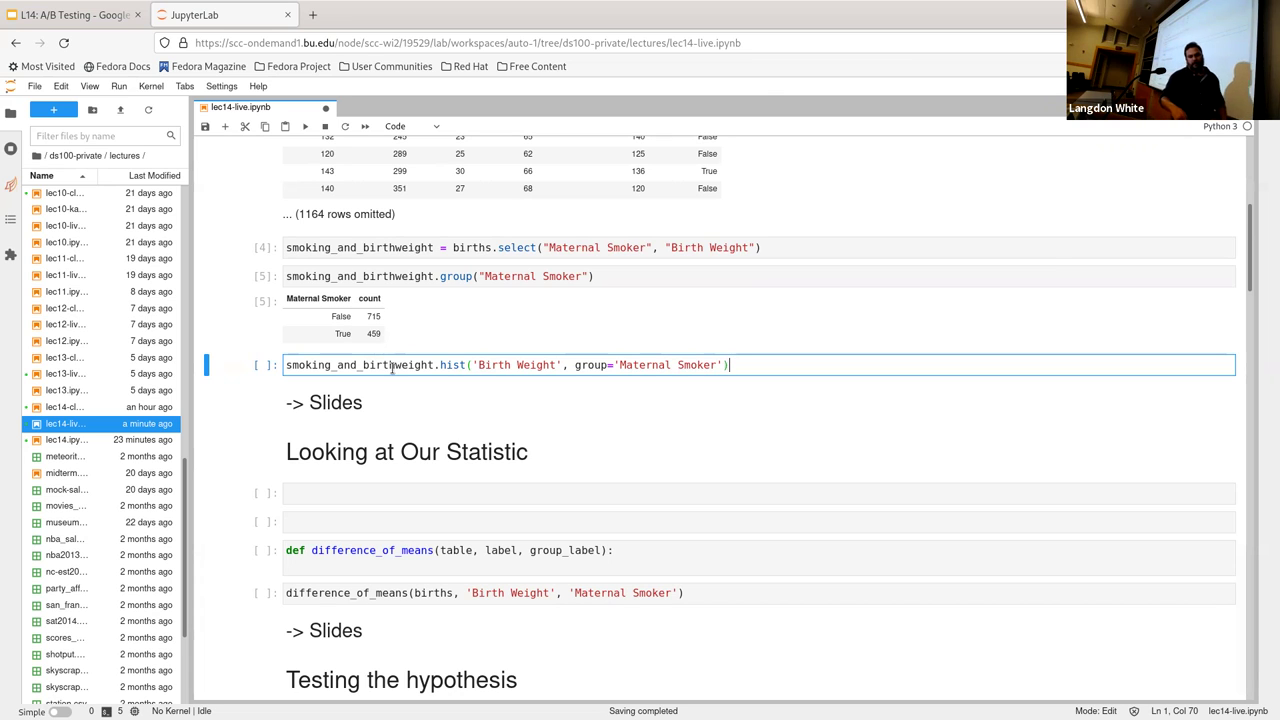
pyautogui.hotkey('shift', 'Return')
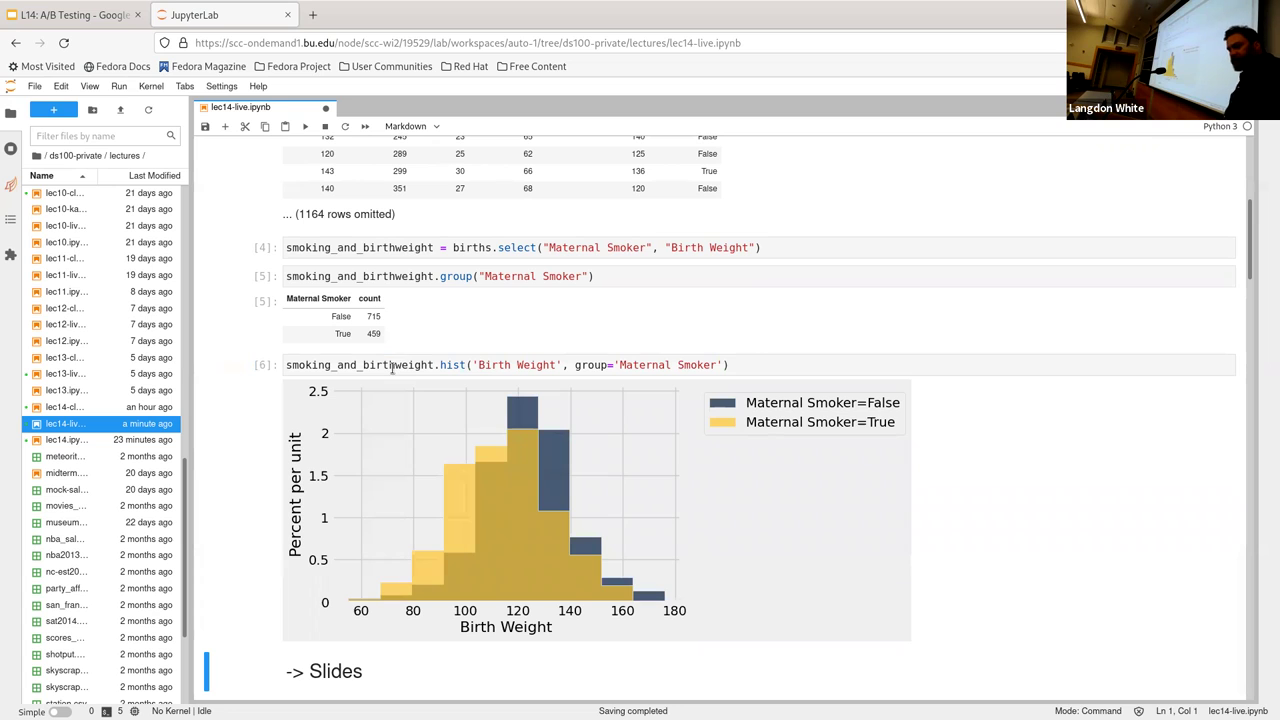
# Switch back to the A/B Testing presentation in Google Slides and advance to the “Example: Question and Groups” slide.
pyautogui.scroll(-3, 391, 367)
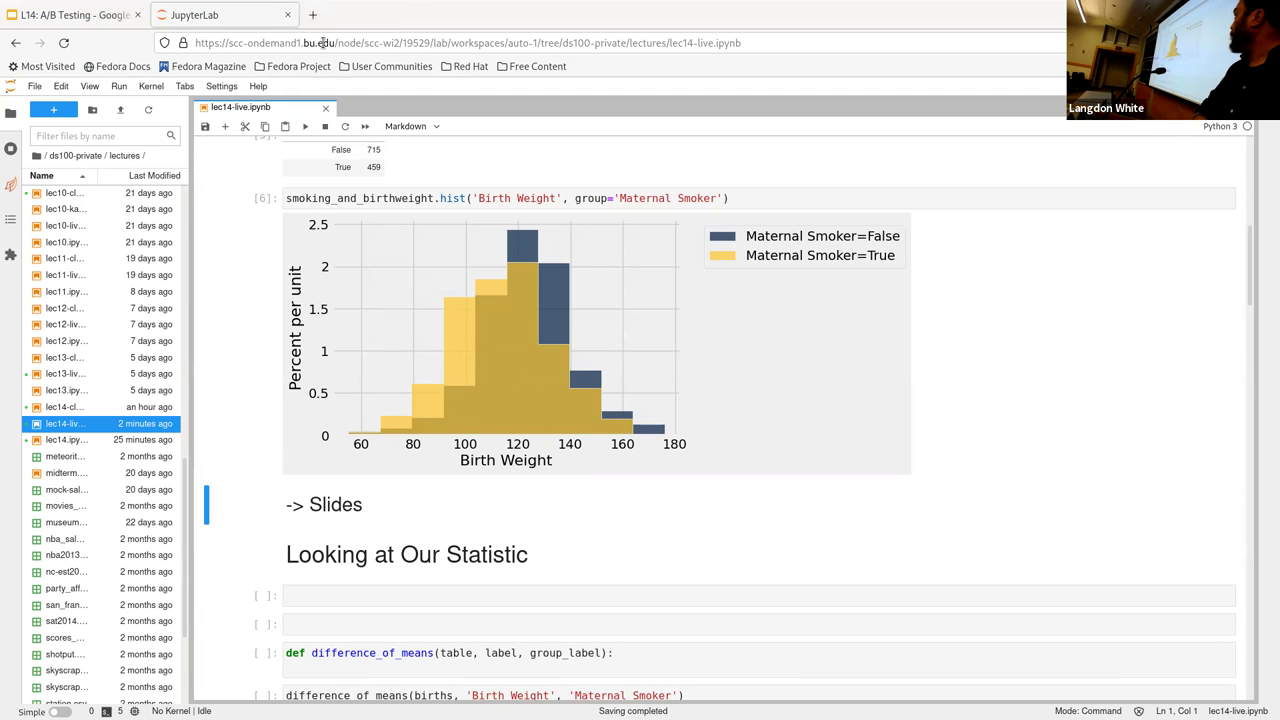
pyautogui.click(95, 12)
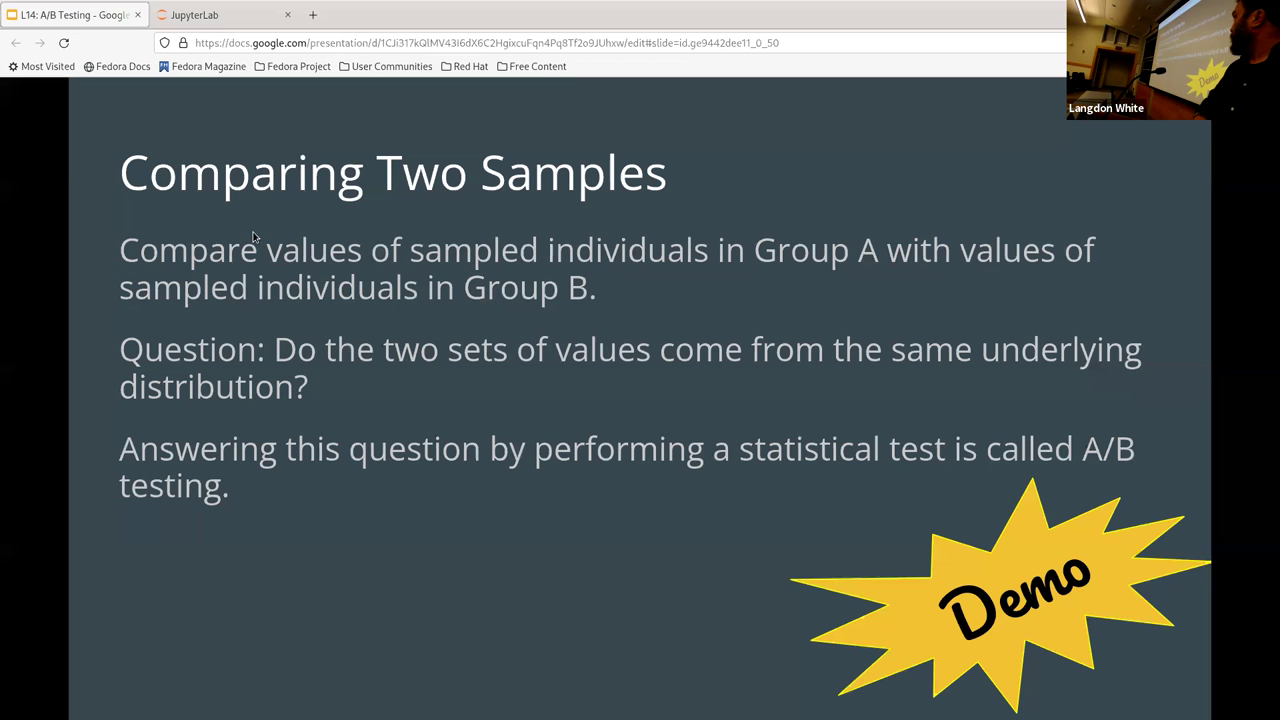
pyautogui.press('Right')
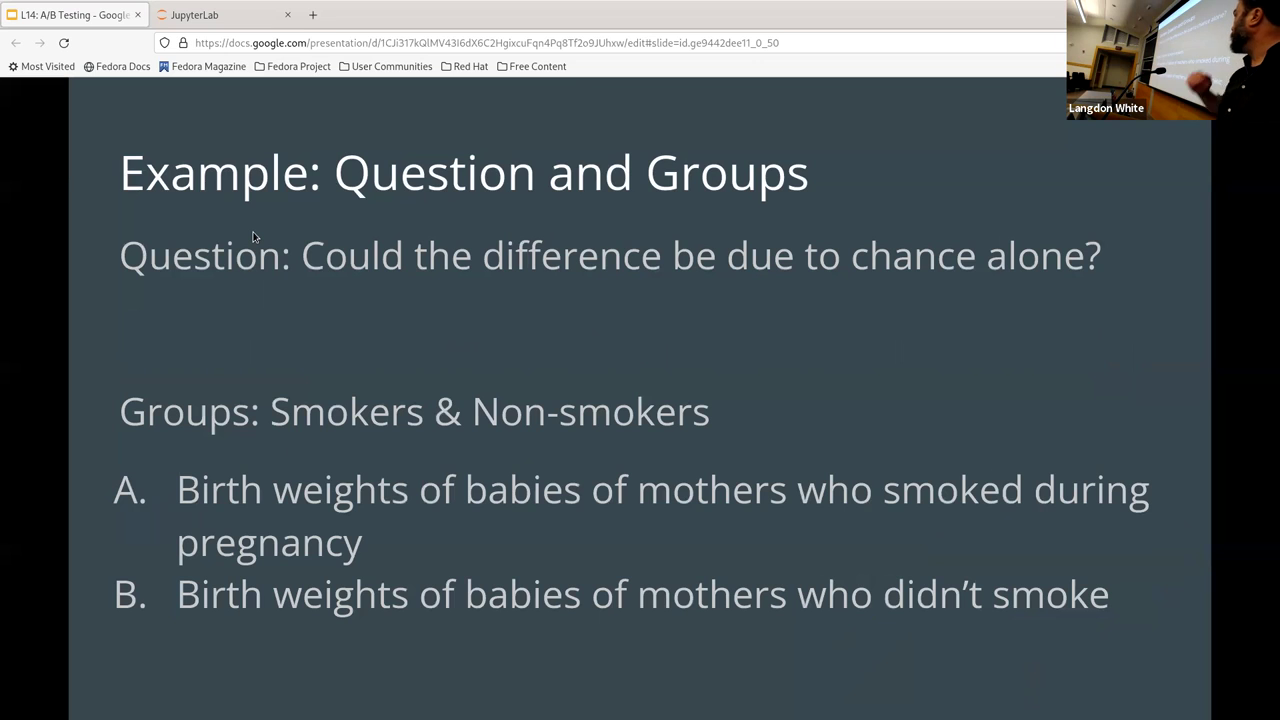
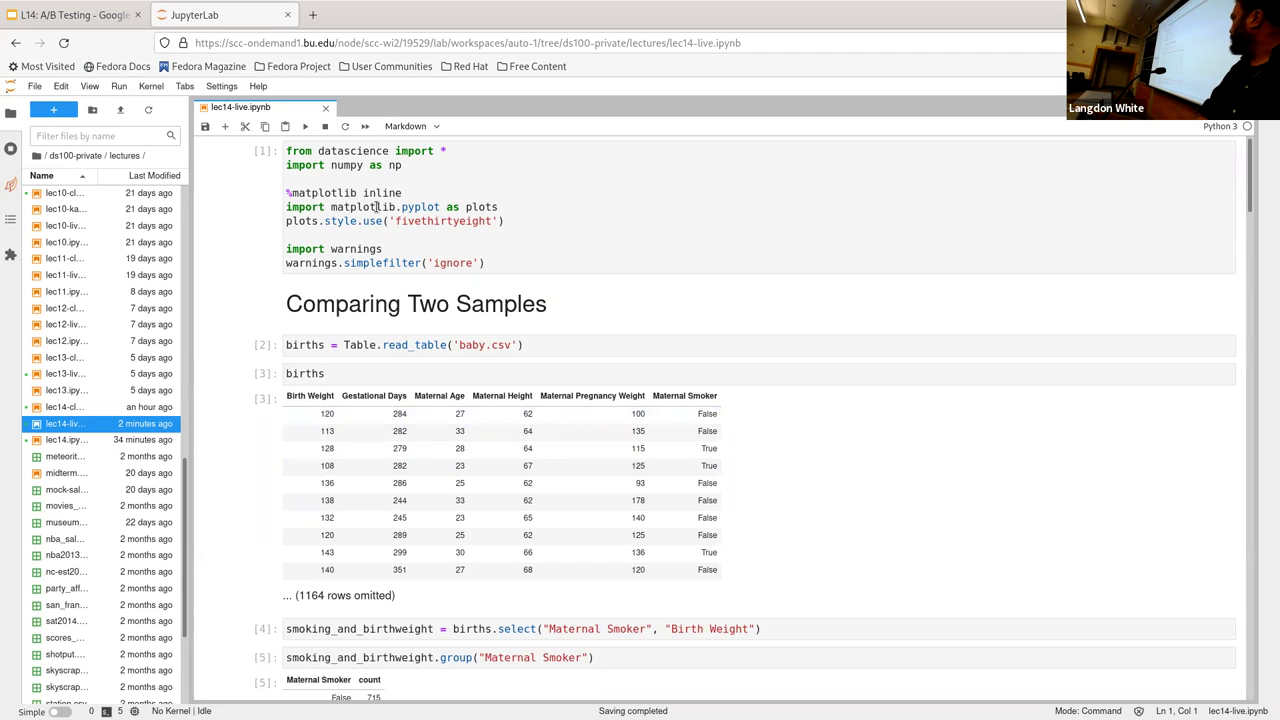
# Run the cell under the “Testing the hypothesis” heading that defines print_stats and applies it to smoking_and_birthweight.
pyautogui.scroll(-5, 571, 352)
pyautogui.scroll(-6, 571, 356)
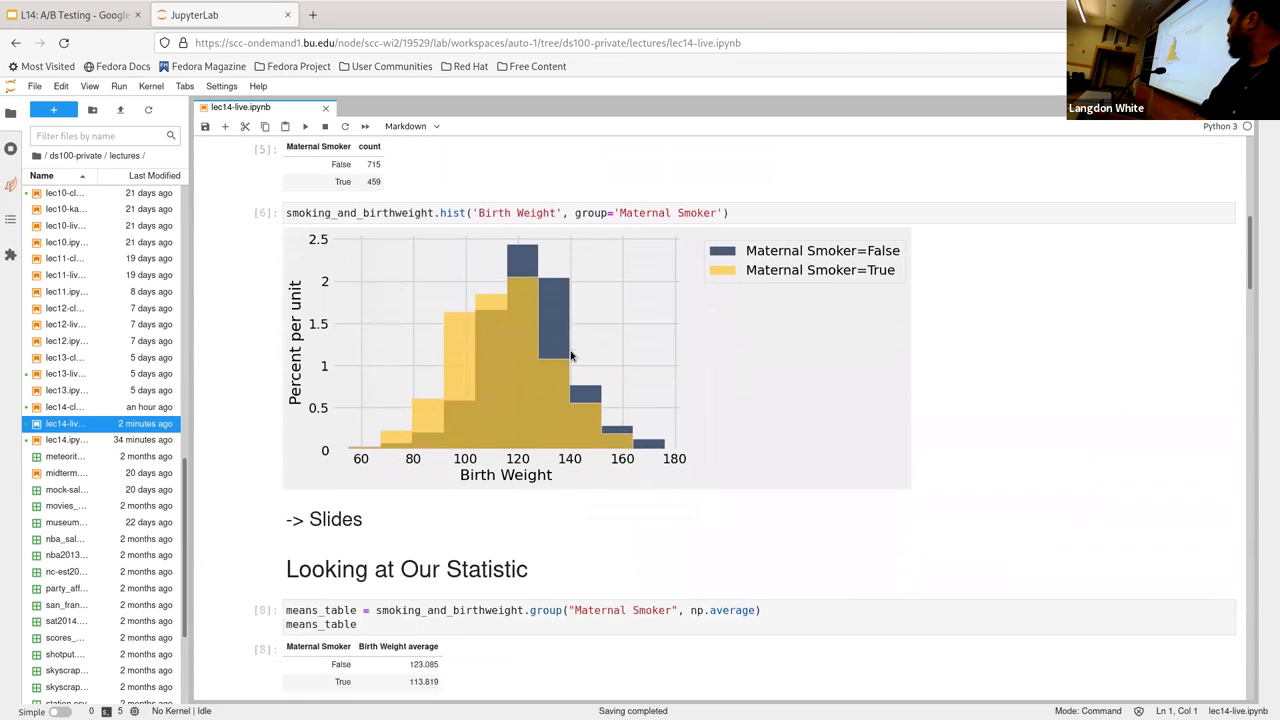
pyautogui.scroll(-1, 570, 351)
pyautogui.scroll(1, 570, 351)
pyautogui.scroll(-3, 570, 351)
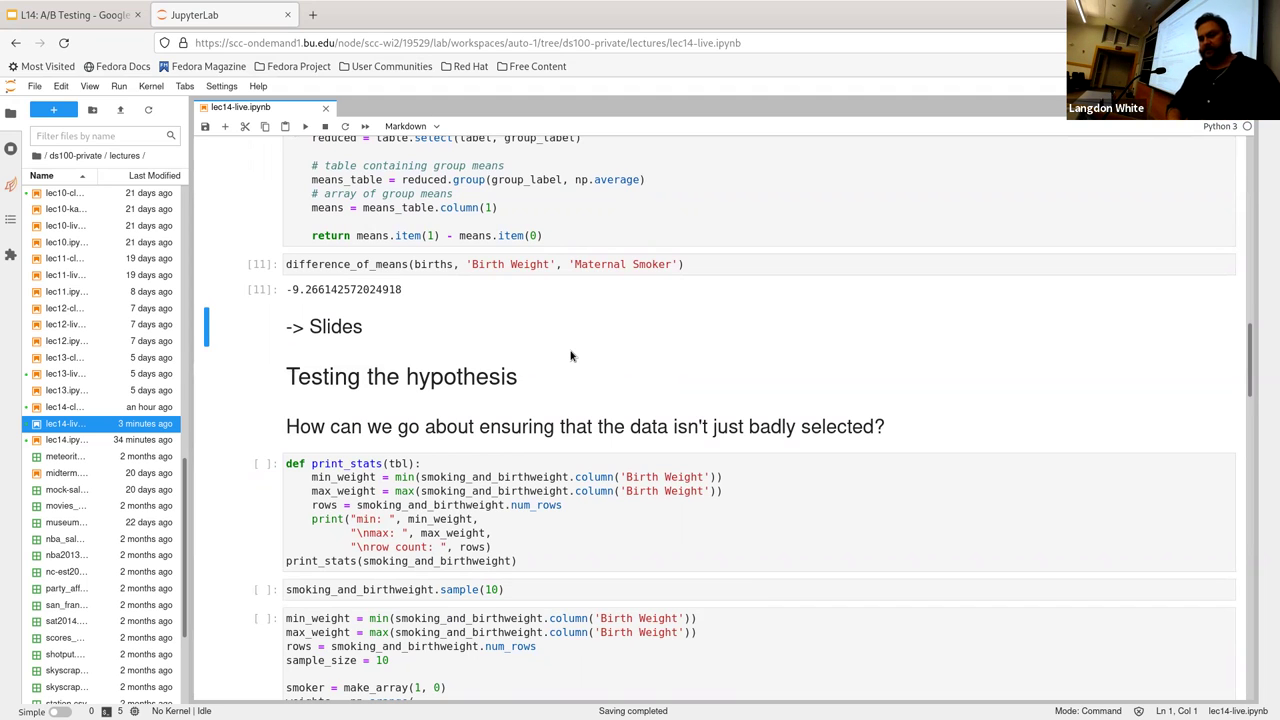
pyautogui.click(552, 555)
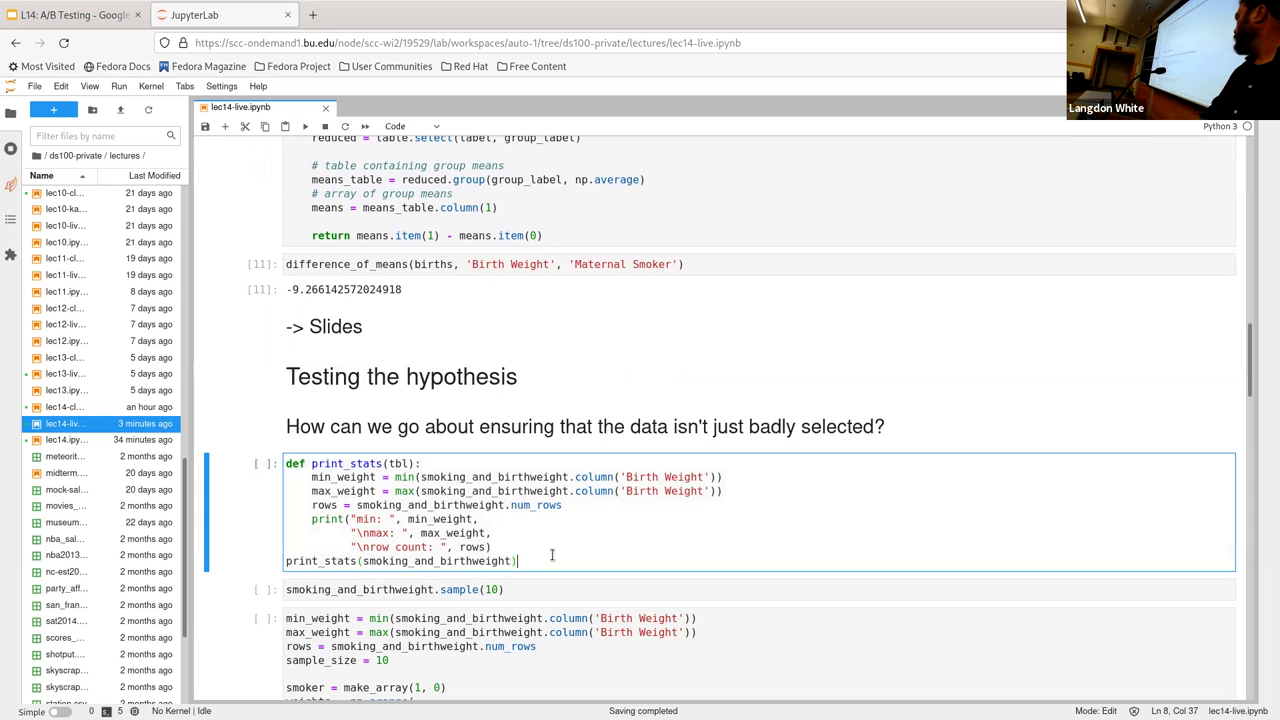
pyautogui.hotkey('shift', 'Return')
# Draw a random sample of 10 rows by running the smoking_and_birthweight.sample(10) cell.
pyautogui.scroll(-5, 552, 555)
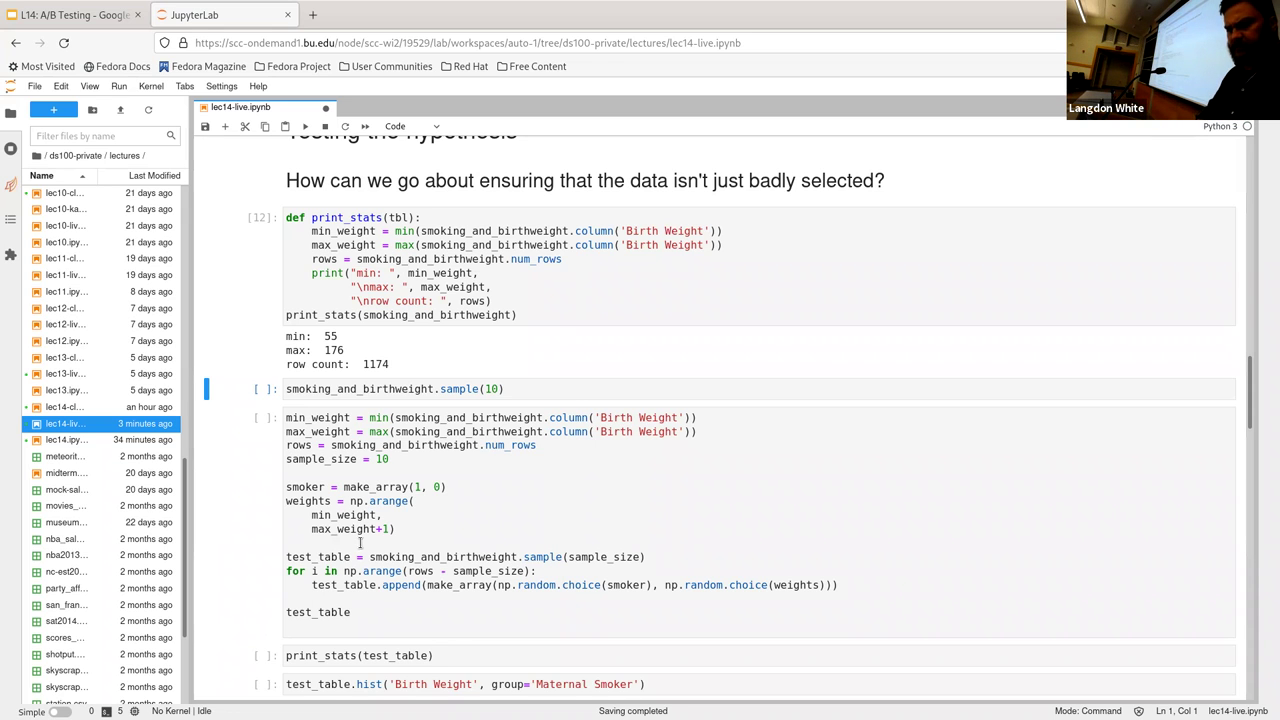
pyautogui.scroll(-5, 877, 491)
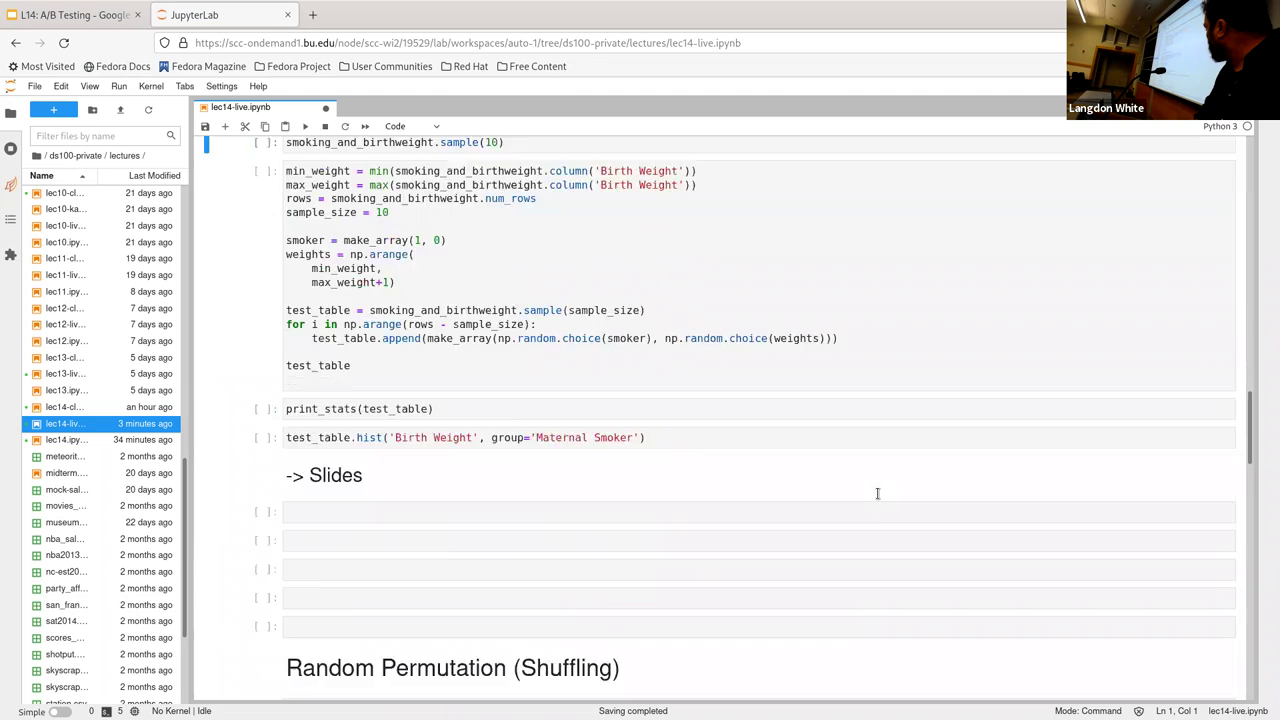
pyautogui.scroll(2, 878, 498)
pyautogui.scroll(1, 878, 498)
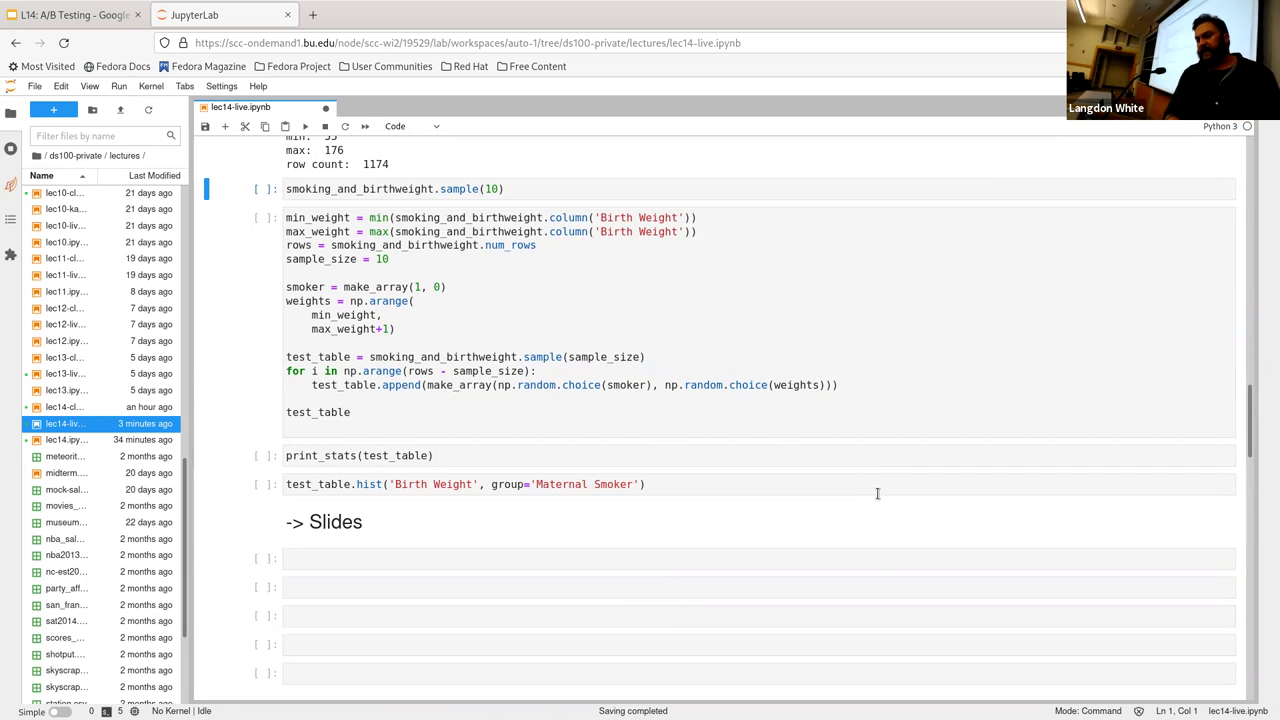
pyautogui.scroll(1, 878, 493)
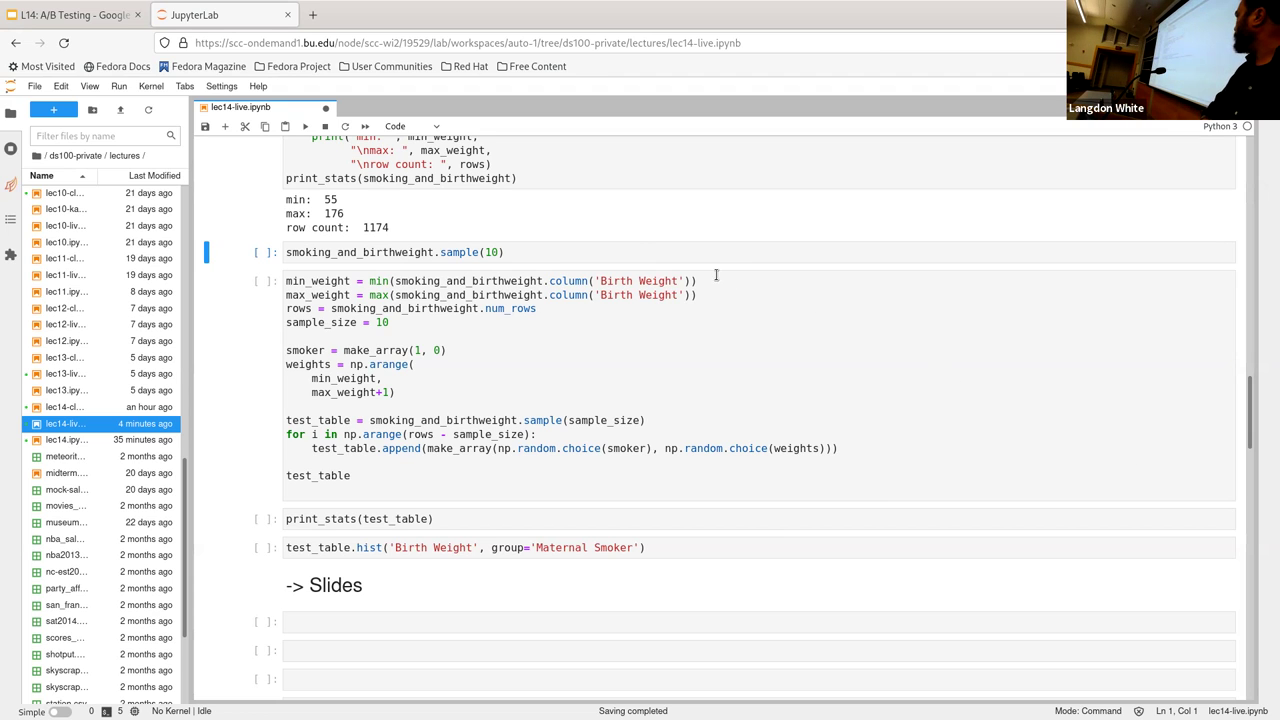
pyautogui.click(640, 260)
pyautogui.hotkey('shift', 'Return')
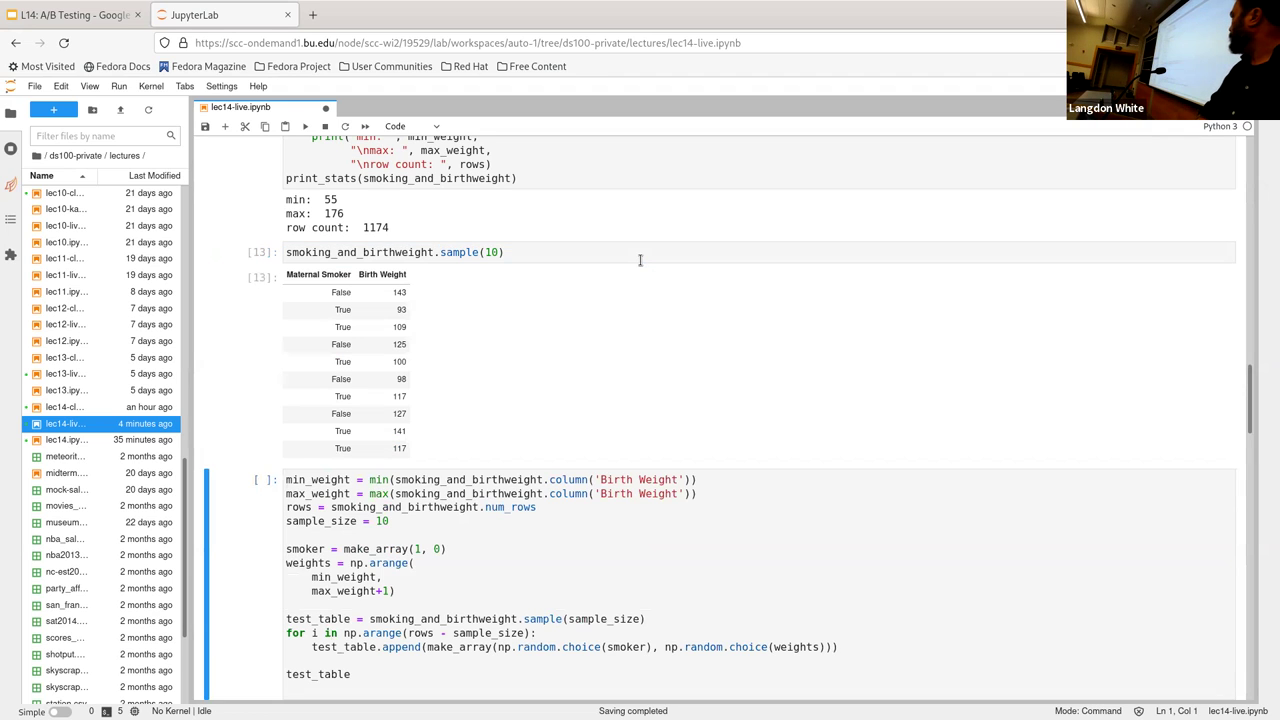
# Run the cell that builds test_table from a 10-row sample plus random smoker and weight values, and save the notebook.
pyautogui.scroll(-2, 640, 262)
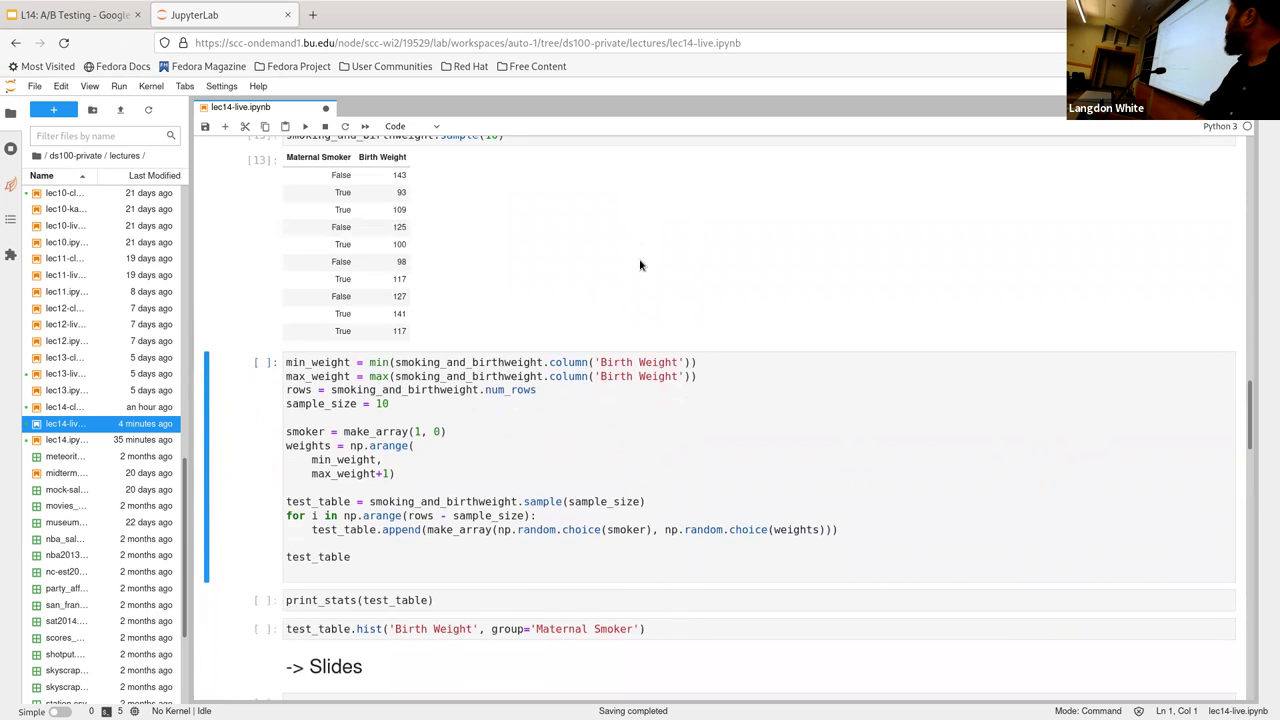
pyautogui.scroll(-2, 640, 265)
pyautogui.click(537, 318)
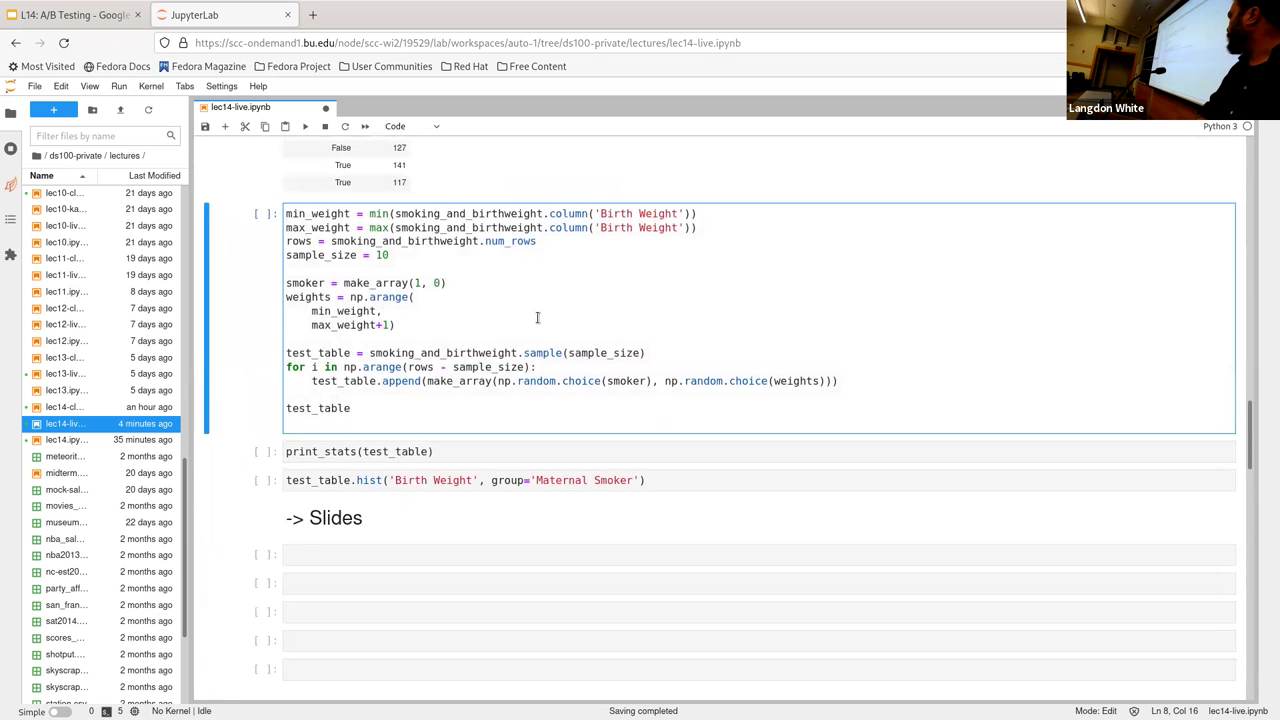
pyautogui.hotkey('shift', 'Return')
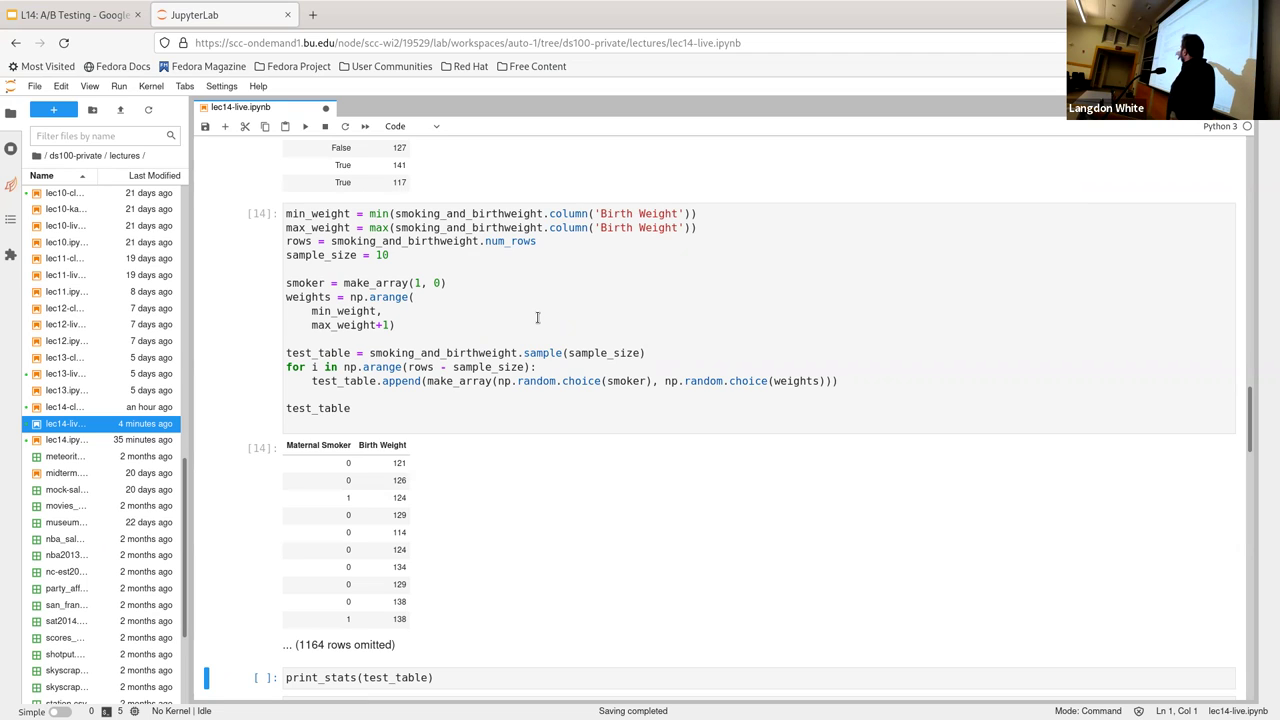
pyautogui.hotkey('ctrl', 's')
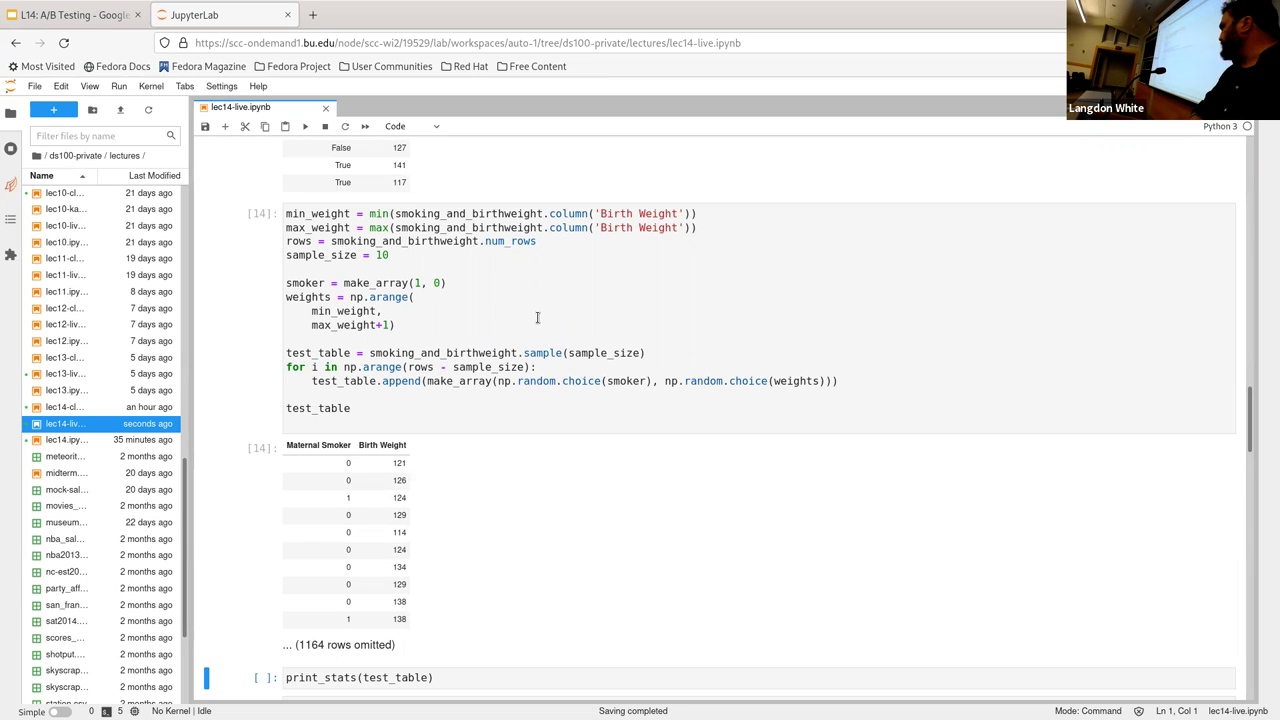
# Run print_stats(test_table) and plot the test_table histogram of 'Birth Weight' grouped by 'Maternal Smoker' in the cell below it.
pyautogui.scroll(-5, 617, 420)
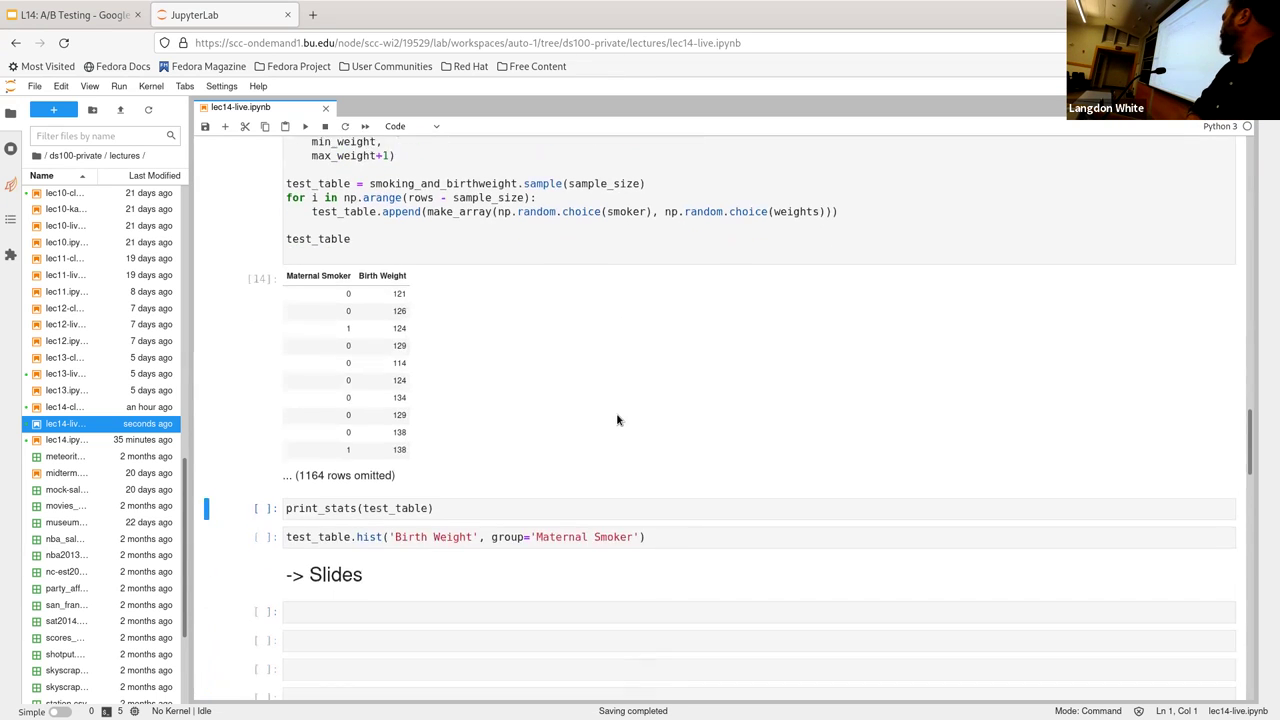
pyautogui.click(518, 440)
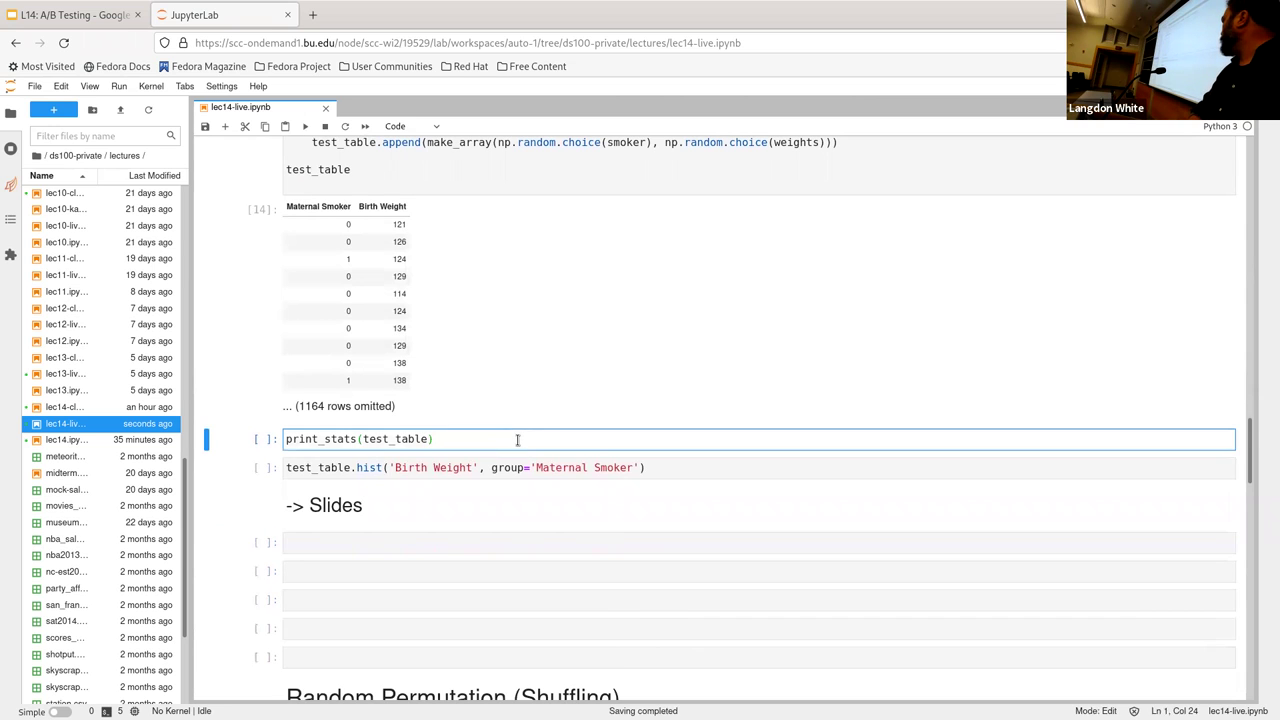
pyautogui.hotkey('shift', 'Return')
pyautogui.scroll(-2, 518, 440)
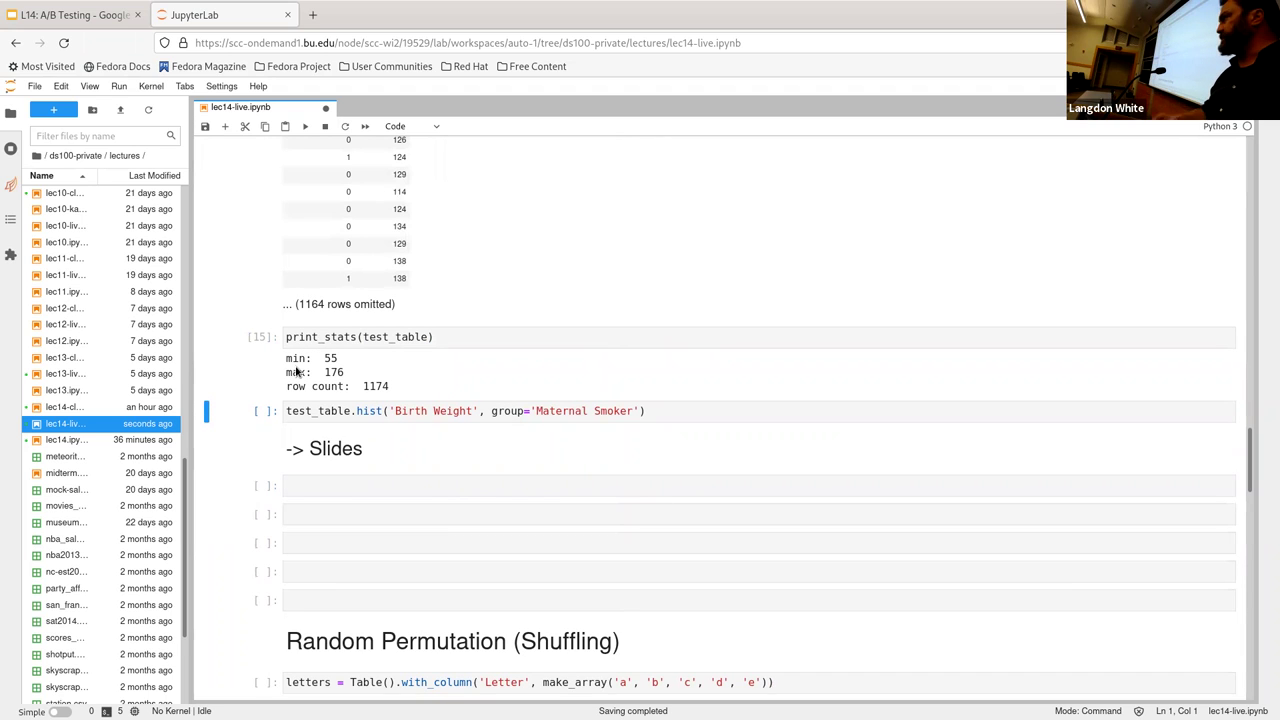
pyautogui.click(478, 412)
pyautogui.hotkey('shift', 'Return')
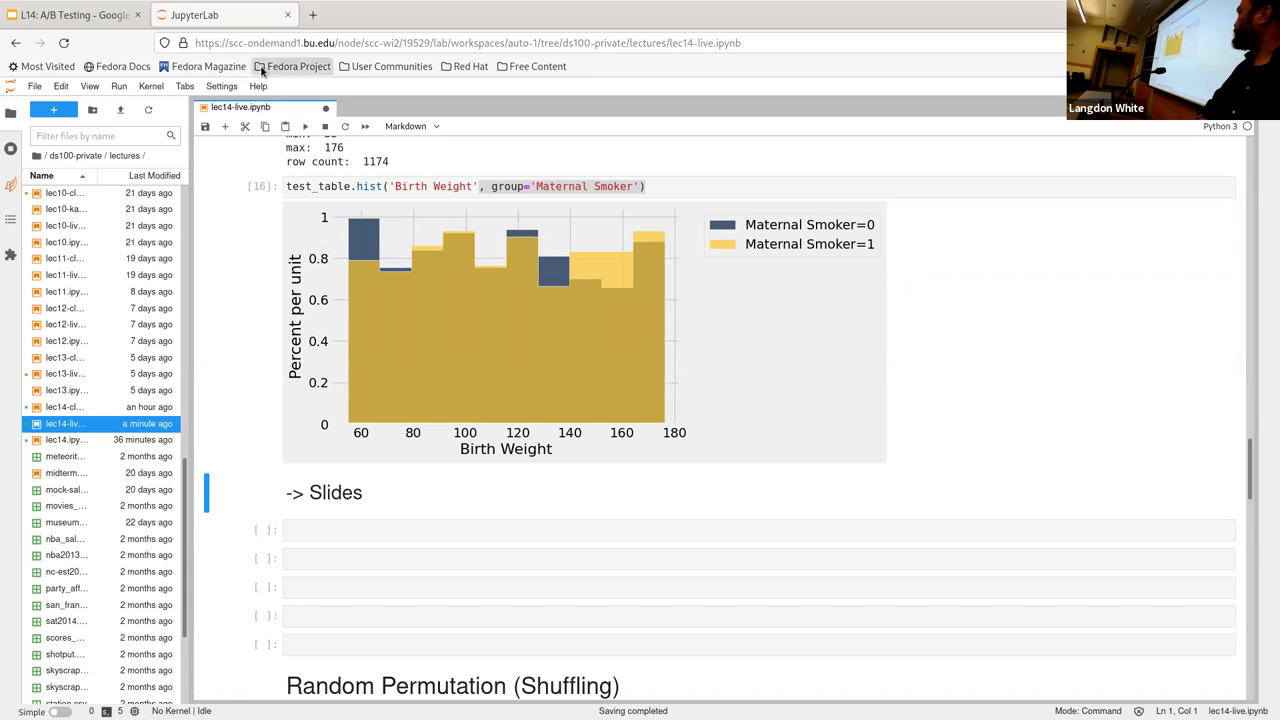
# Switch to the A/B Testing presentation in Google Slides and go to the “Shuffling Labels” slide.
pyautogui.click(107, 22)
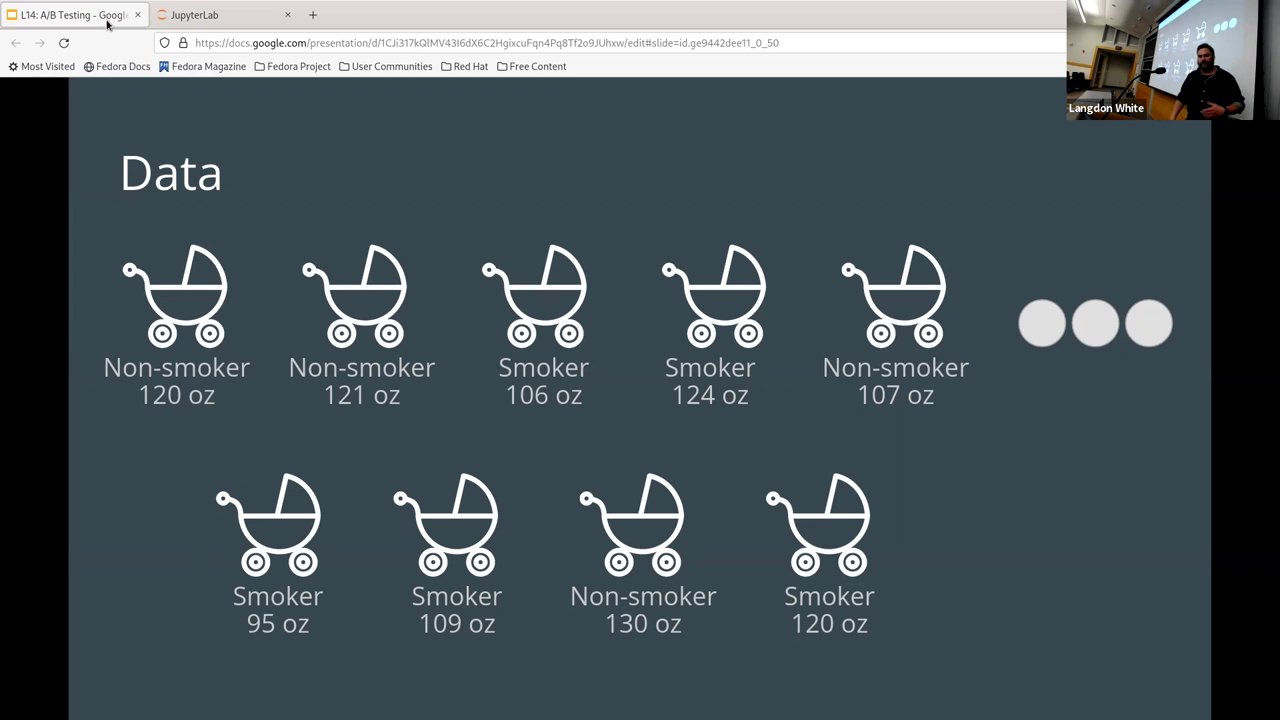
pyautogui.press('Right')
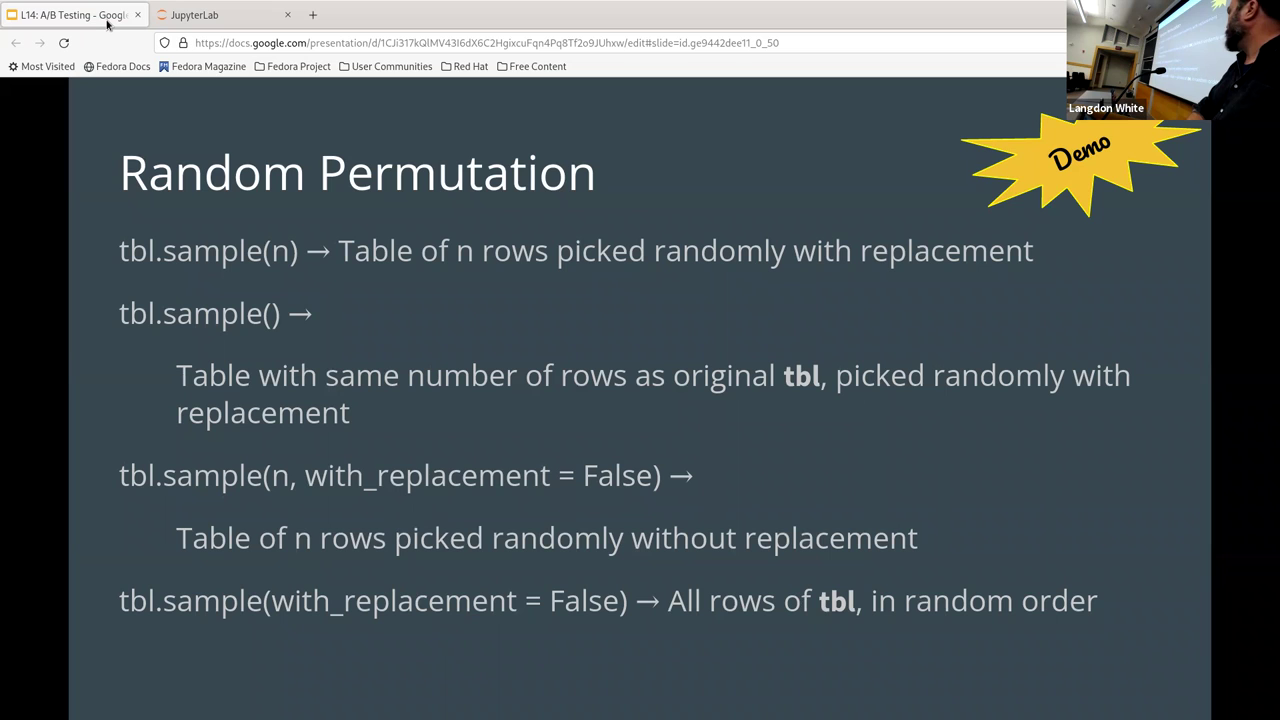
pyautogui.press('Left')
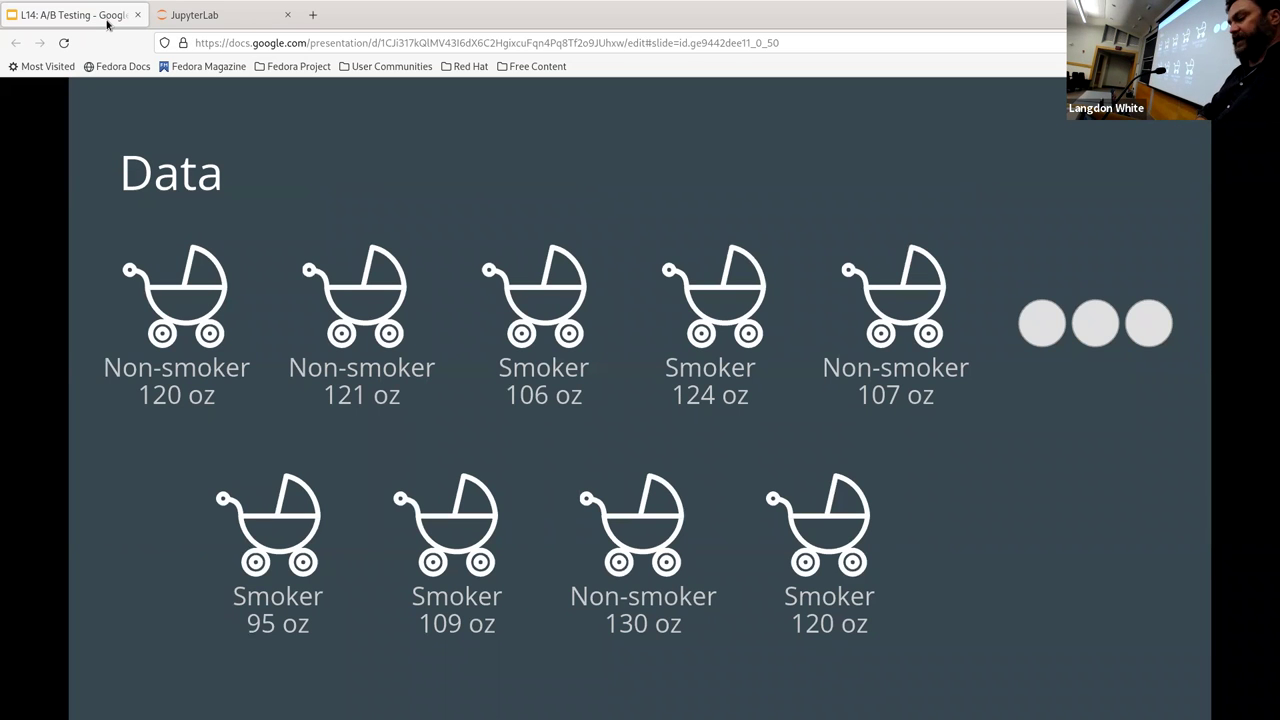
pyautogui.press('Left')
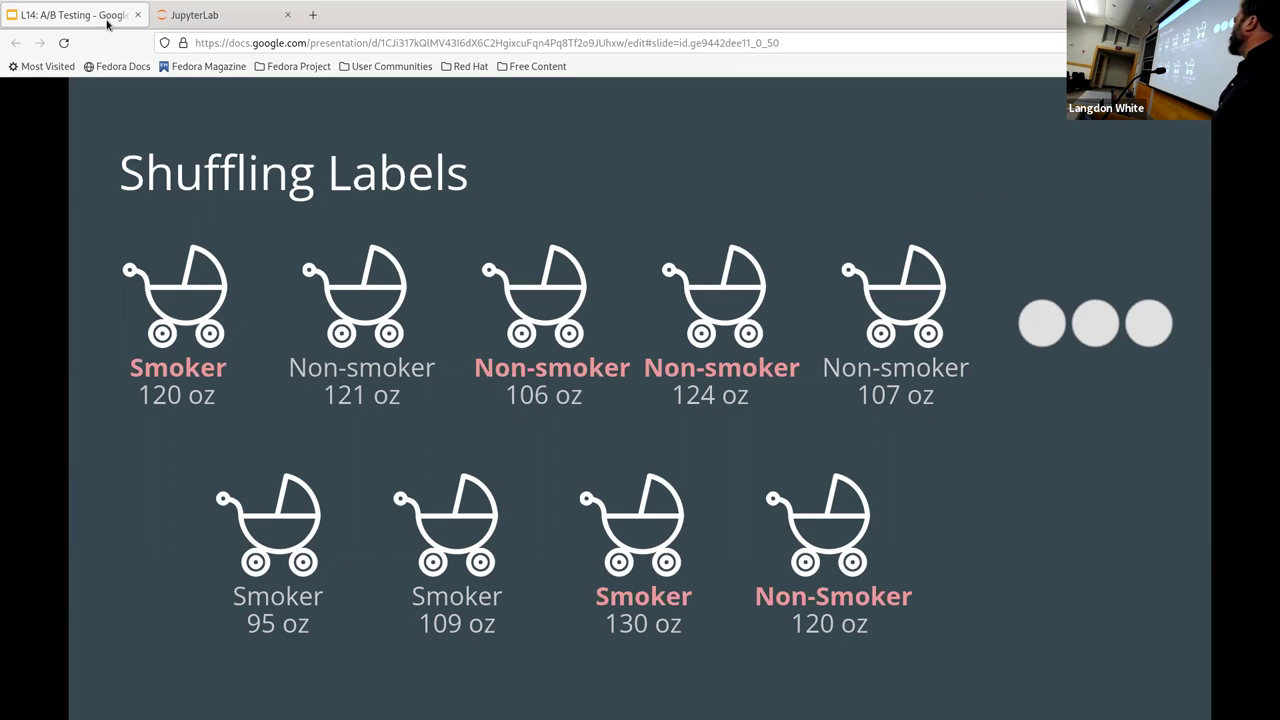
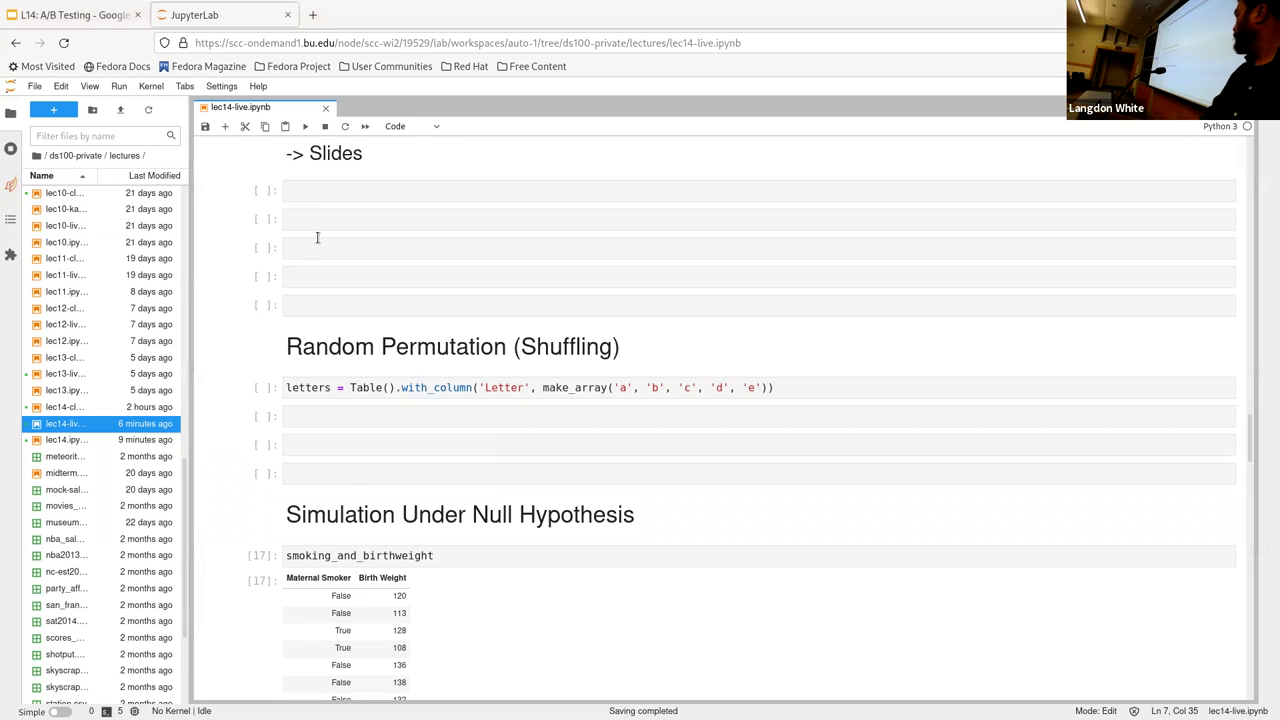
# Run the letters table cell under “Random Permutation (Shuffling)”, add a second line reading letters, and rerun it to display the table.
pyautogui.scroll(-4, 320, 245)
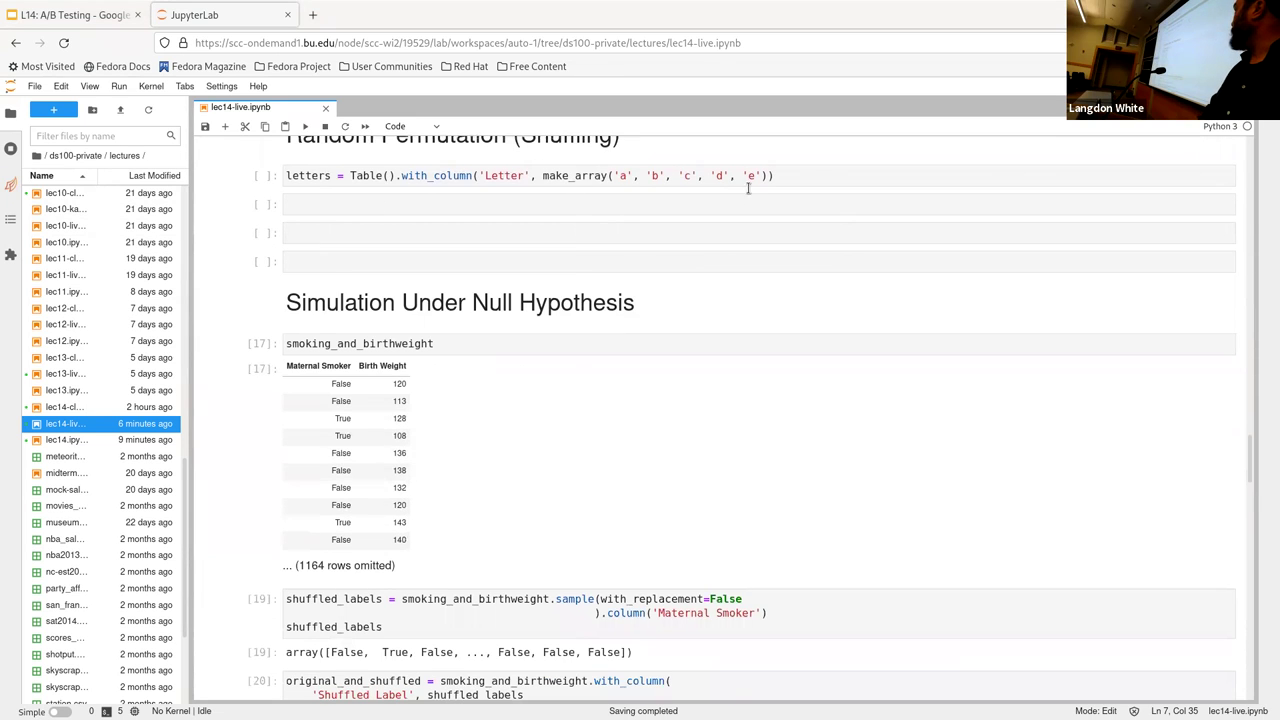
pyautogui.click(800, 178)
pyautogui.hotkey('shift', 'Return')
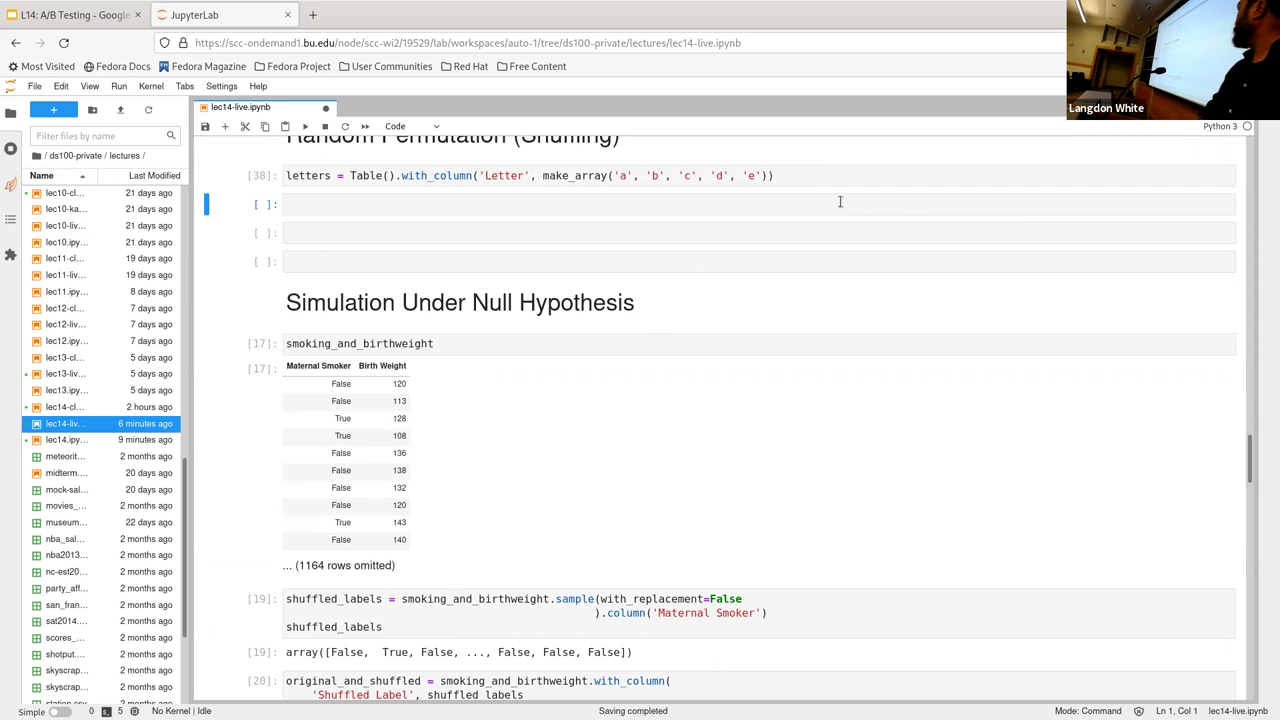
pyautogui.click(840, 187)
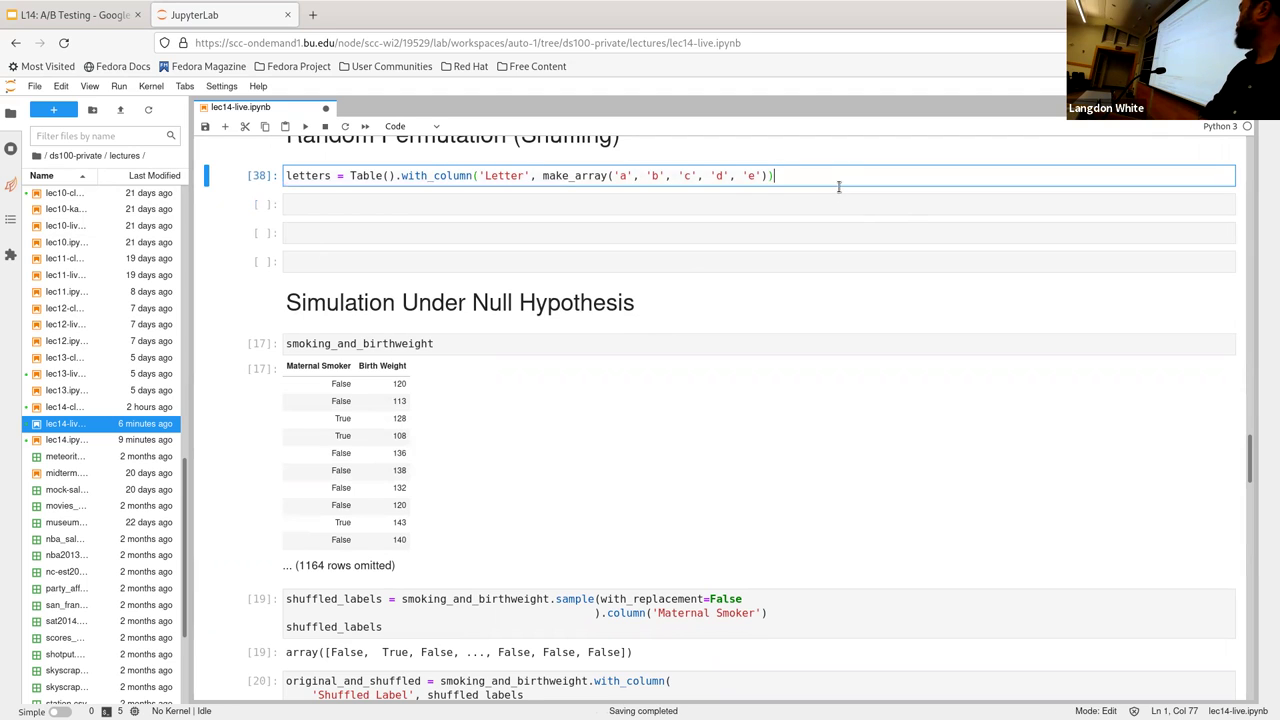
pyautogui.press('Return')
pyautogui.write('letters')
pyautogui.hotkey('shift', 'Return')
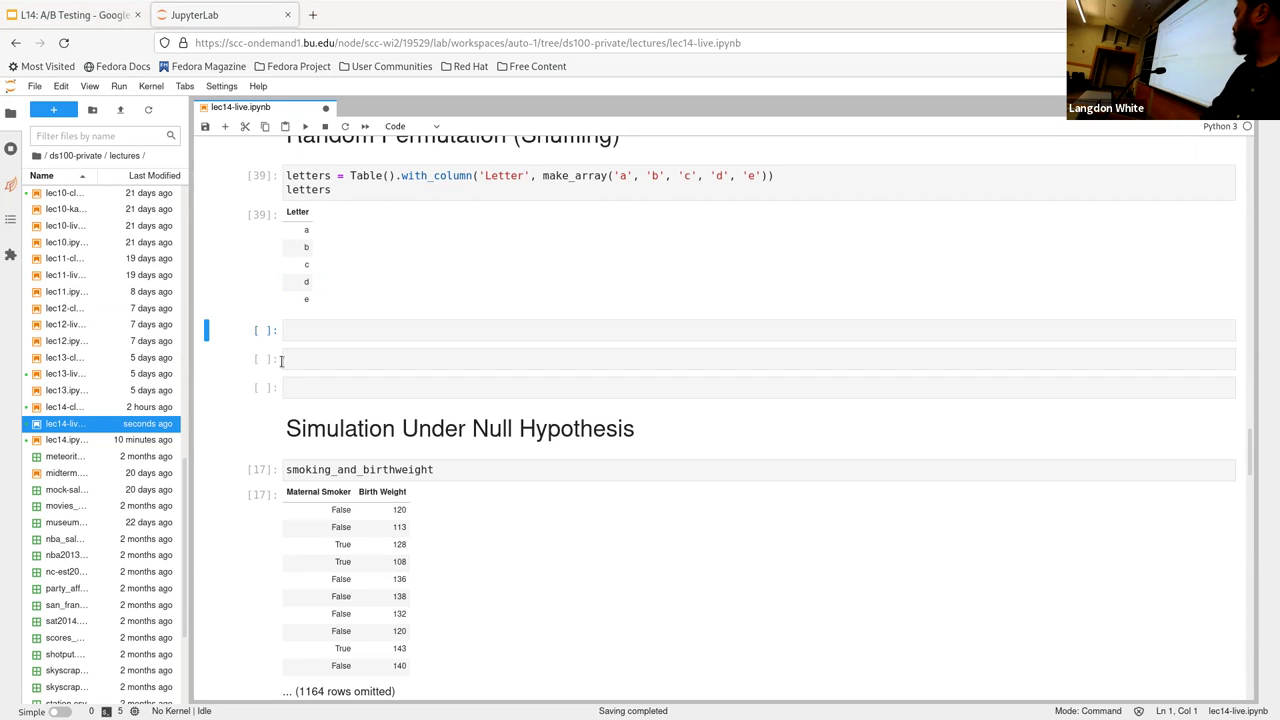
# Sample the letters with replacement by running letters.sample() in the empty cell below the letters table.
pyautogui.scroll(-3, 397, 320)
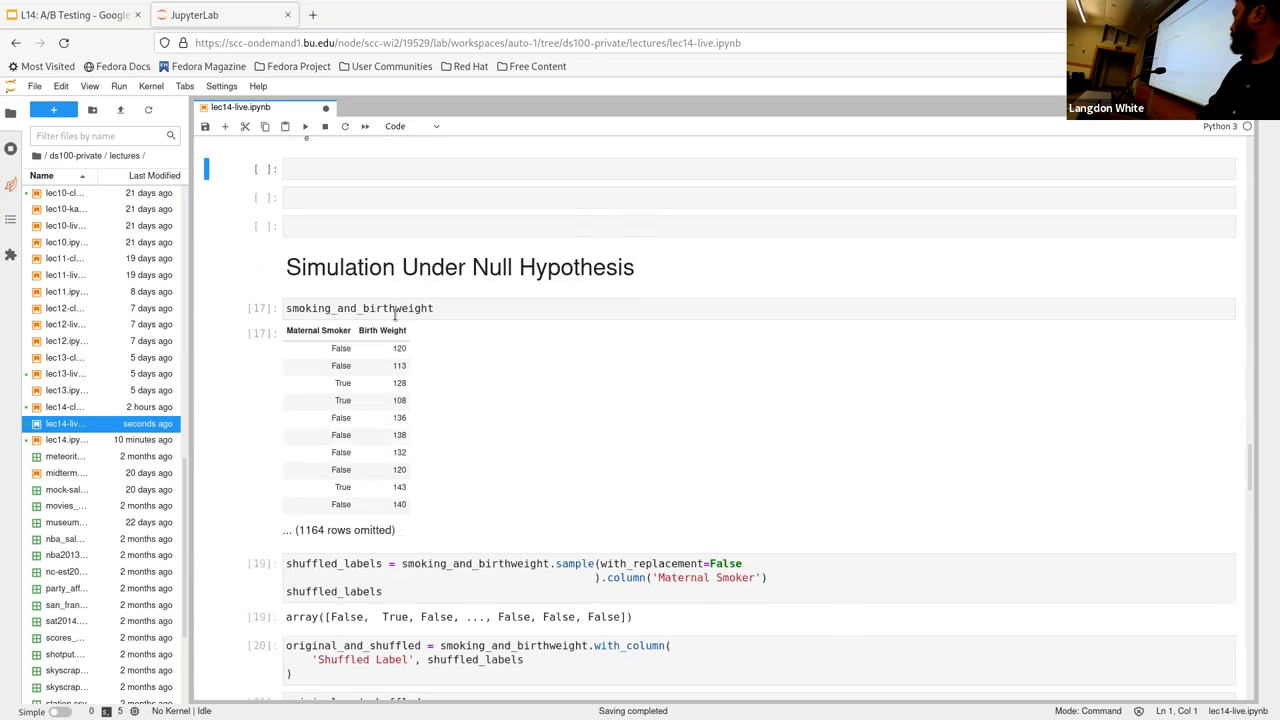
pyautogui.click(338, 200)
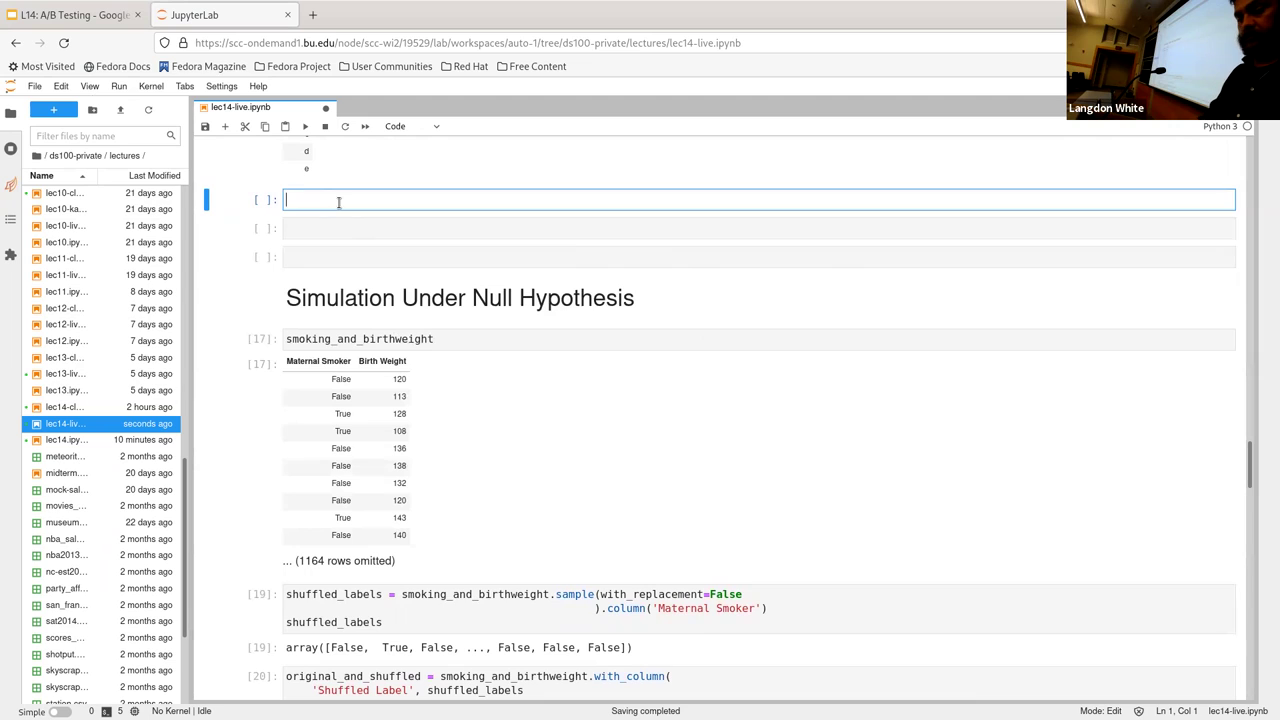
pyautogui.write('letters.samp')
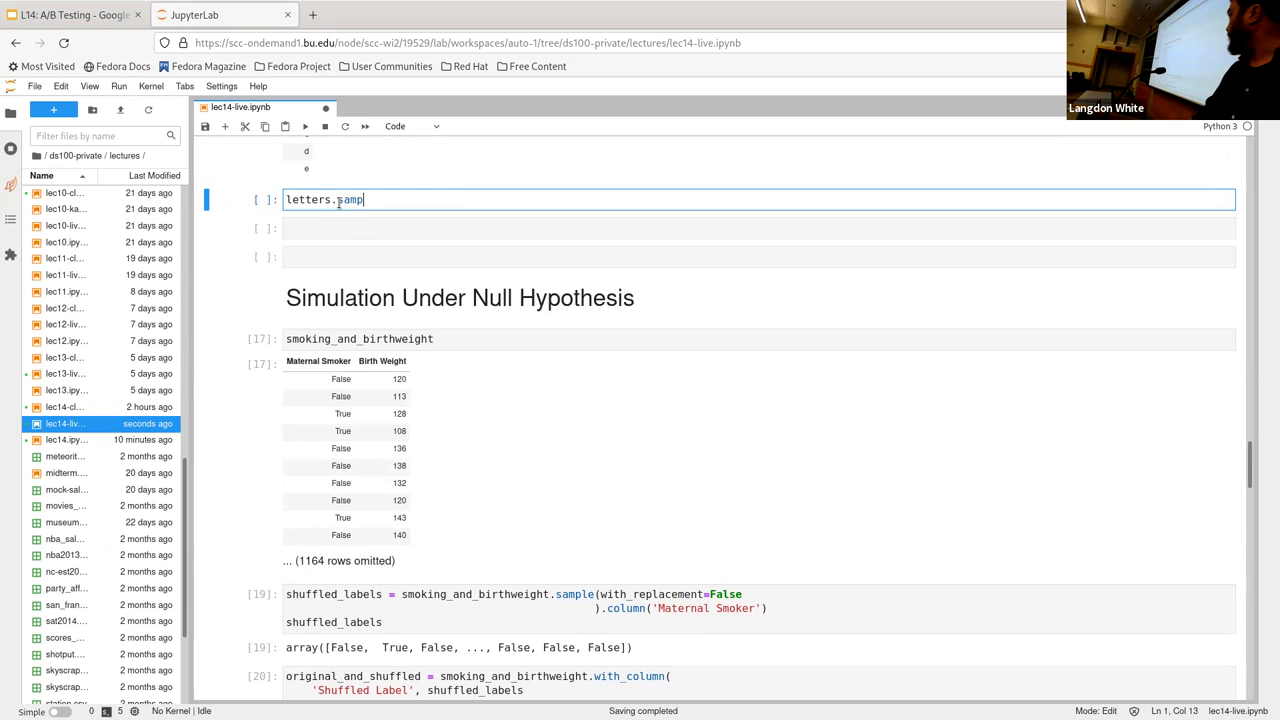
pyautogui.write('le(')
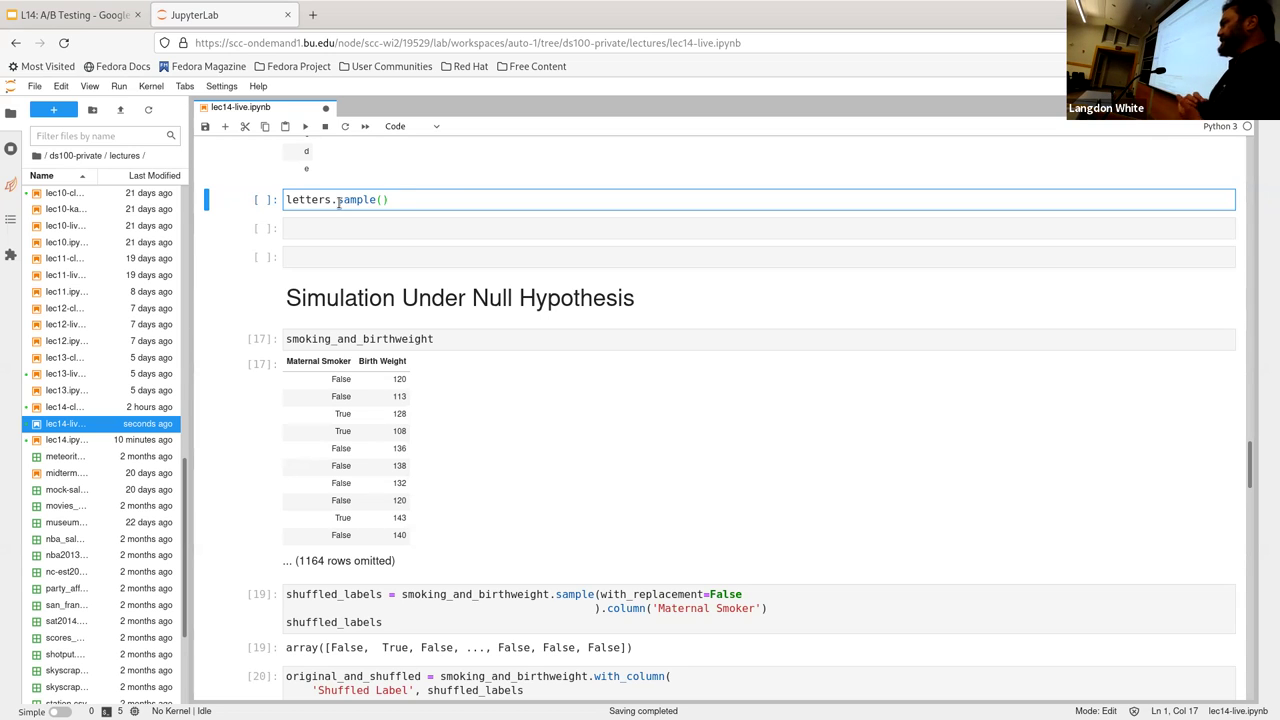
pyautogui.scroll(3, 338, 200)
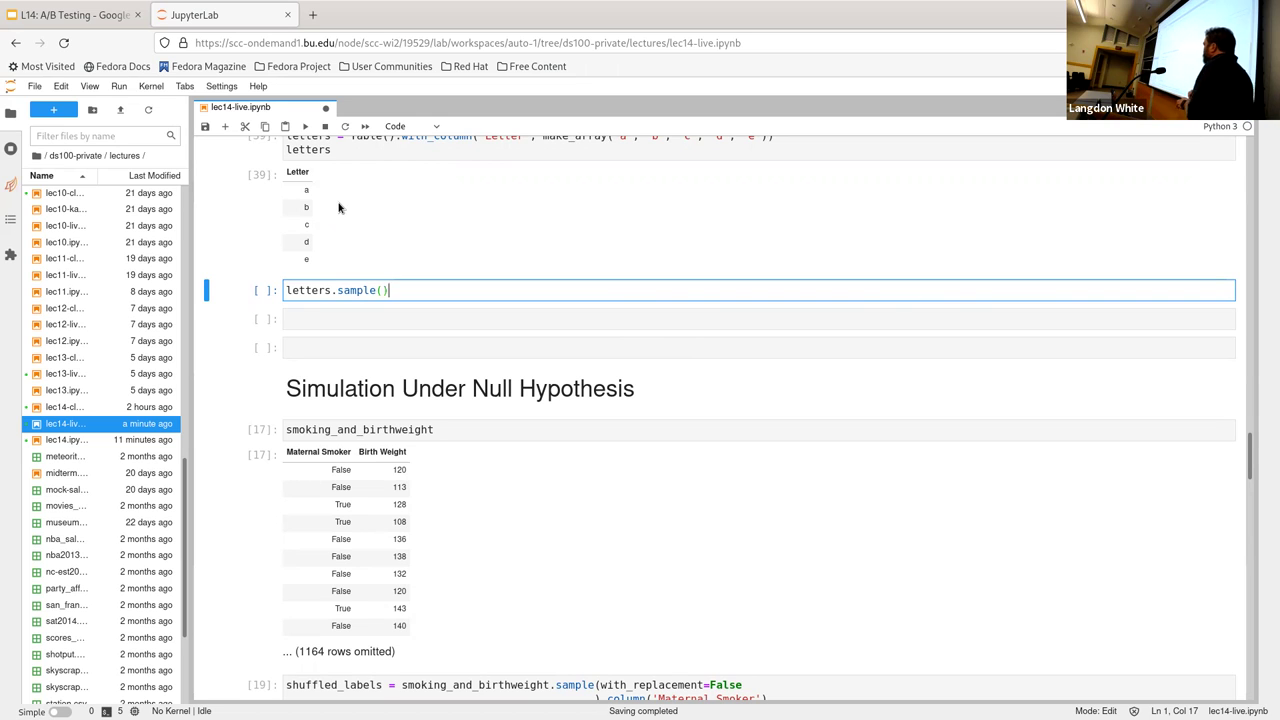
pyautogui.hotkey('shift', 'Return')
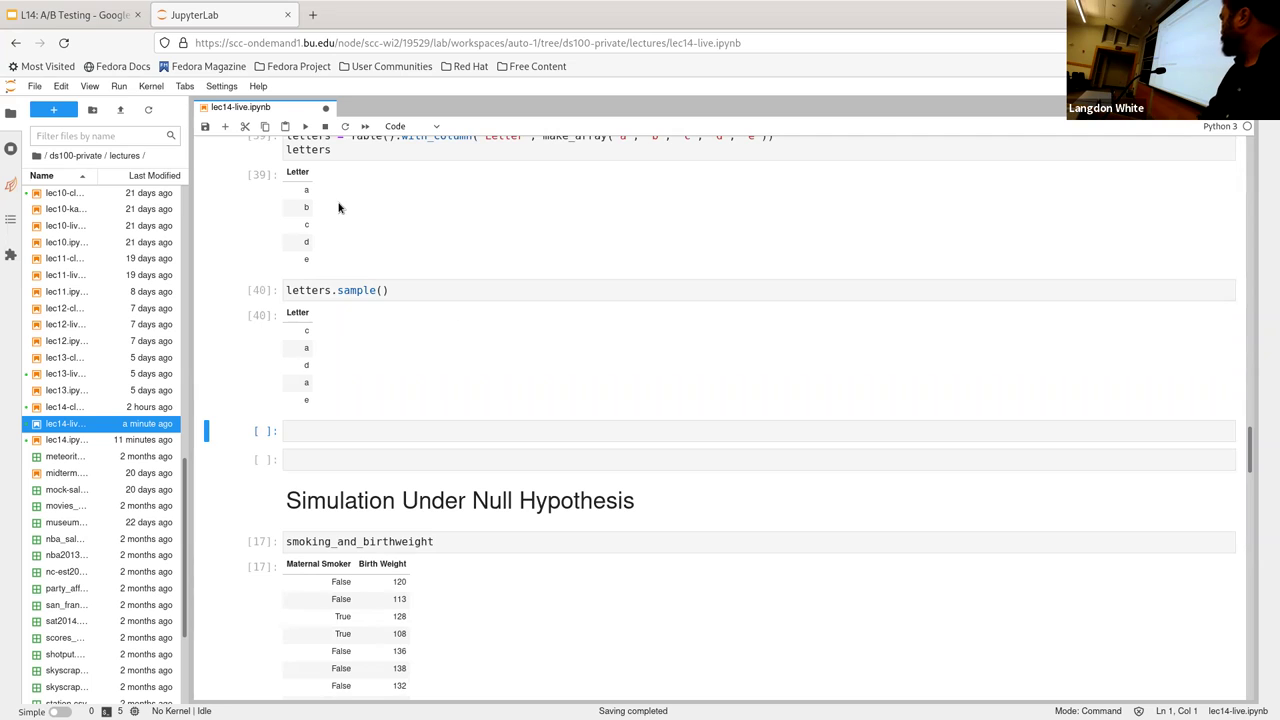
# Shuffle the letters without replacement by running letters.sample(with_replacement = False) in the next empty cell.
pyautogui.scroll(-1, 489, 342)
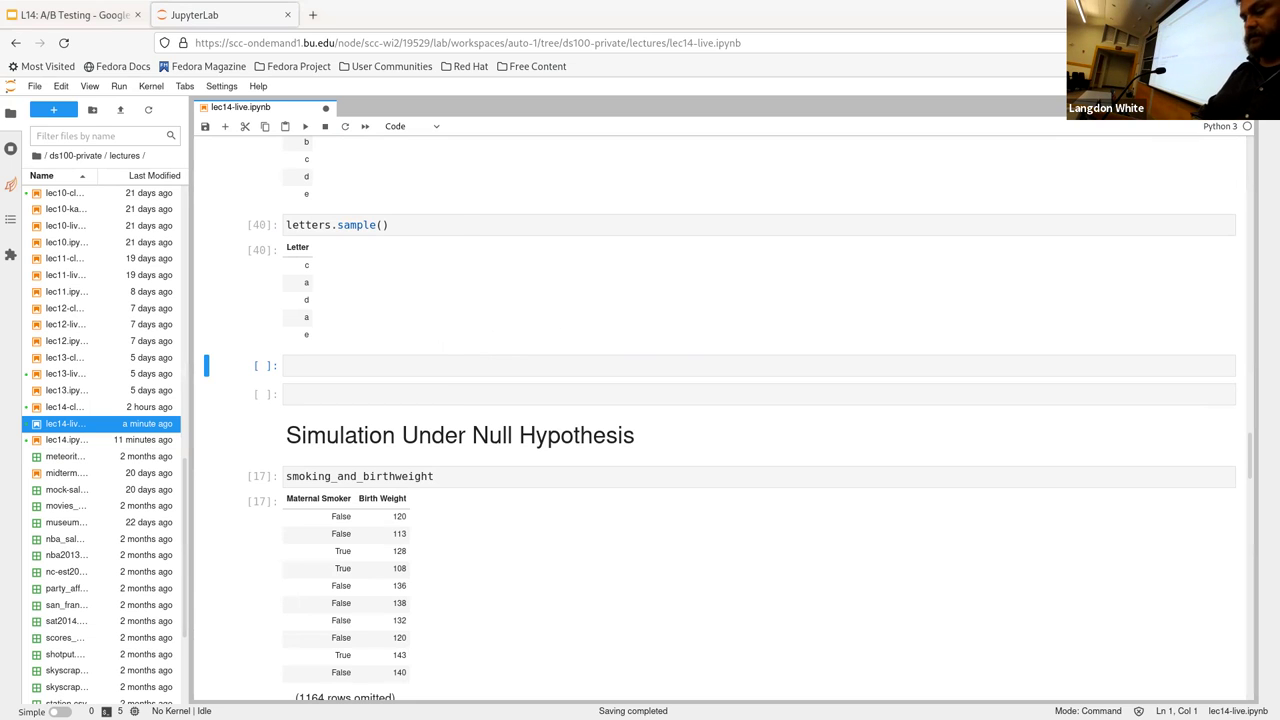
pyautogui.click(341, 365)
pyautogui.write('letters.sample(with_replacement = False)')
pyautogui.hotkey('shift', 'Return')
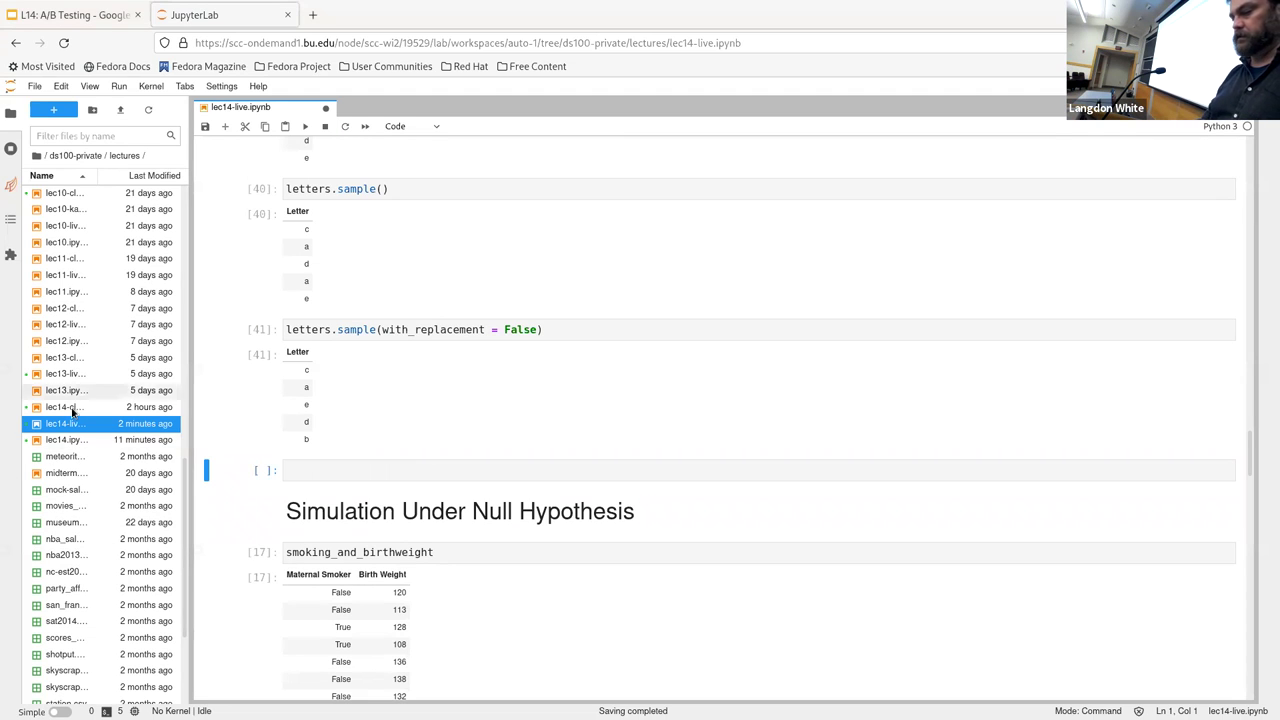
# Run letters.with_column('Shuffled', letters.sample(with_replacement = False).column(0)) in the empty cell above “Simulation Under Null Hypothesis”.
pyautogui.click(868, 347)
pyautogui.scroll(-2, 868, 350)
pyautogui.click(795, 371)
pyautogui.write("letters.with_column('Shuffled', letters.sample(with_replacement = False).column(0))")
pyautogui.hotkey('shift', 'Return')
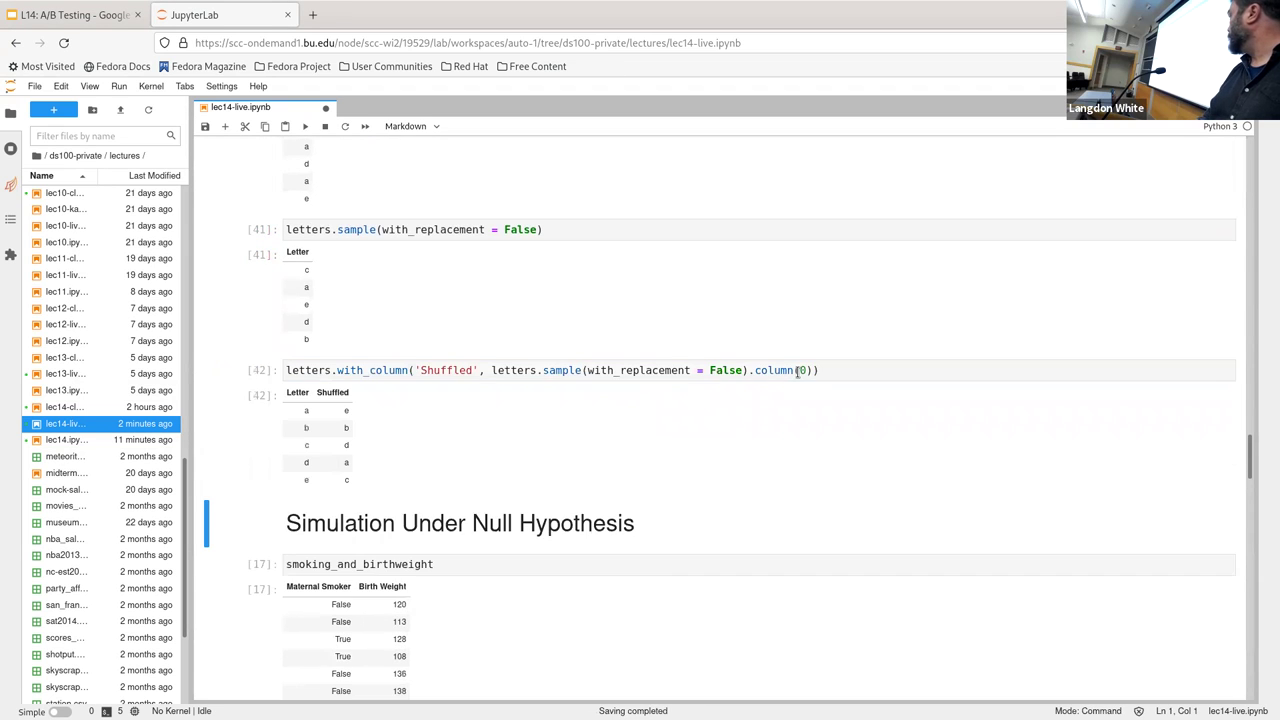
# Save the notebook, then switch to the Google Slides deck and advance to the “Association or Causation?” slide.
pyautogui.scroll(-3, 797, 374)
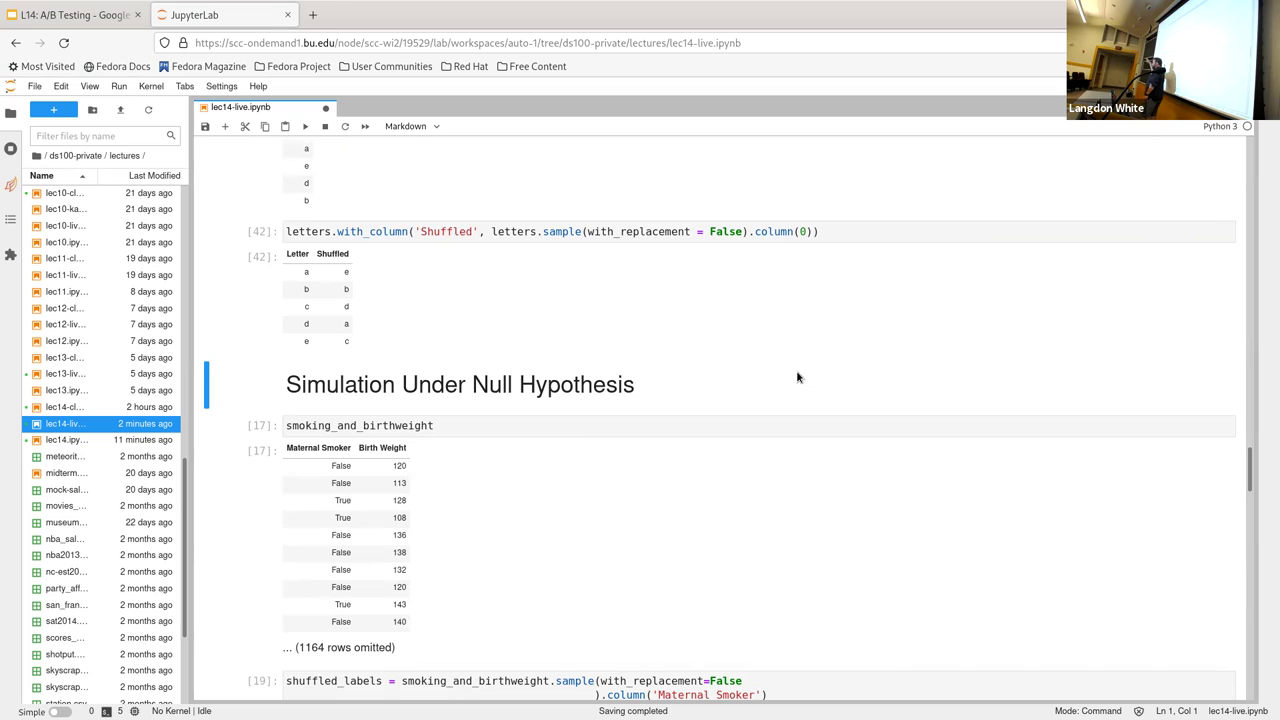
pyautogui.hotkey('ctrl', 's')
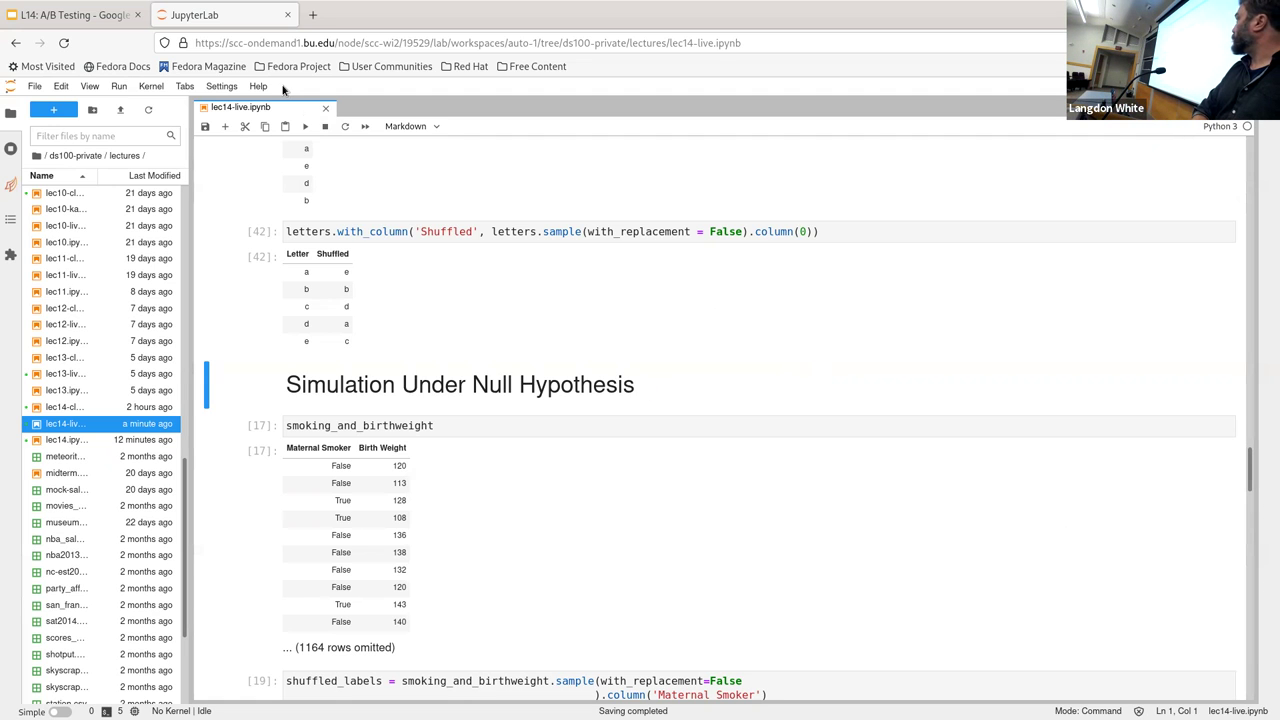
pyautogui.click(112, 24)
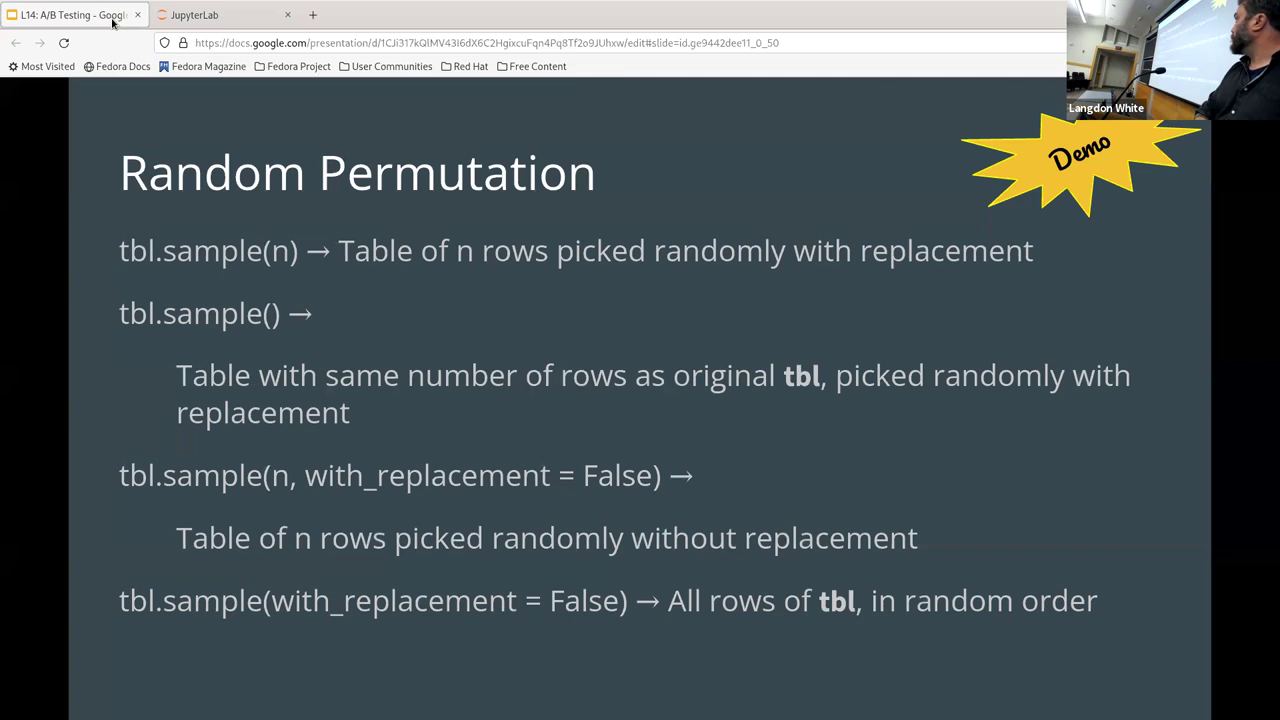
pyautogui.press('Right')
pyautogui.press('Right')
pyautogui.press('Right')
pyautogui.press('Right')
pyautogui.press('Right')
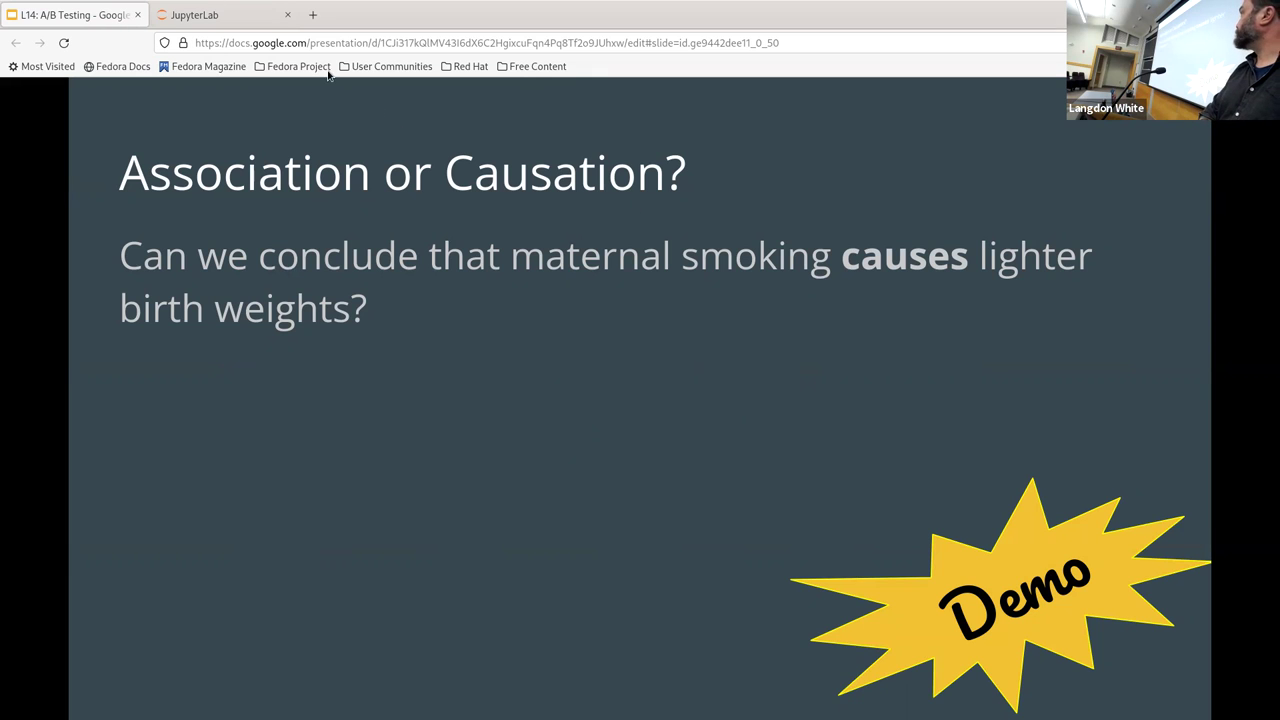
# Return to the JupyterLab notebook and run the births.group("Maternal Smoker", np.average) cell under “Causality”.
pyautogui.click(276, 24)
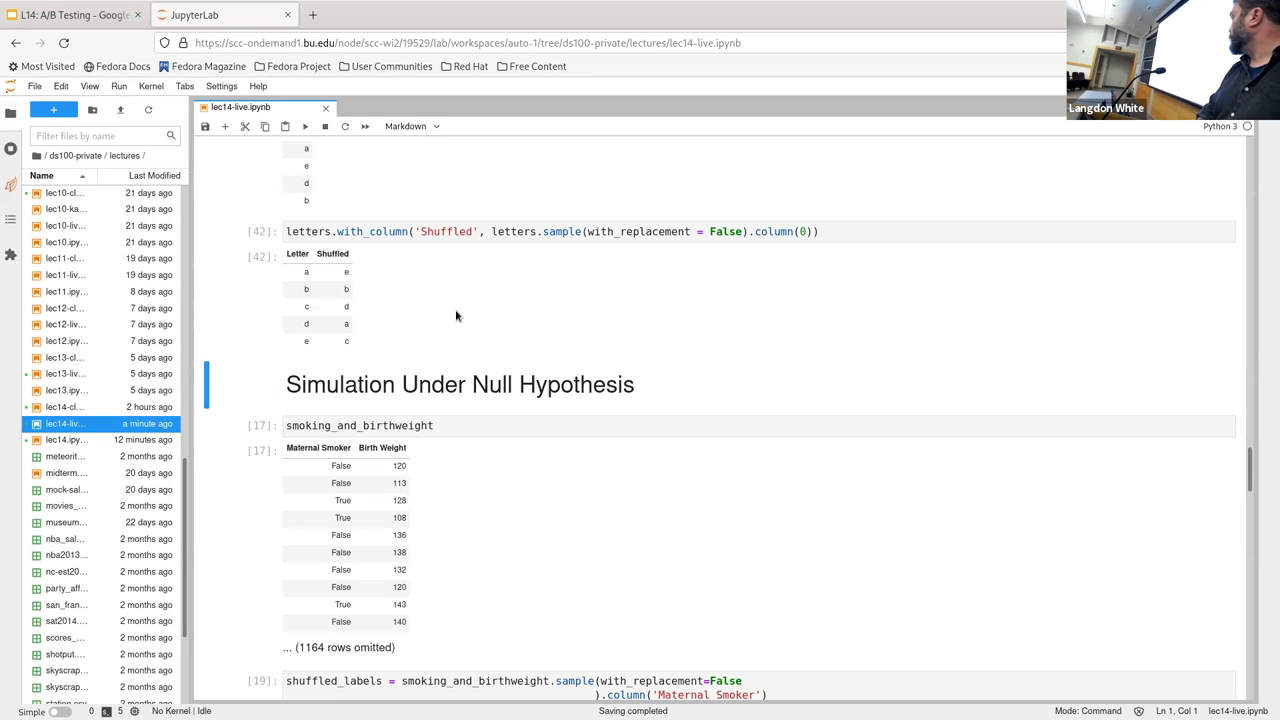
pyautogui.scroll(-20, 456, 316)
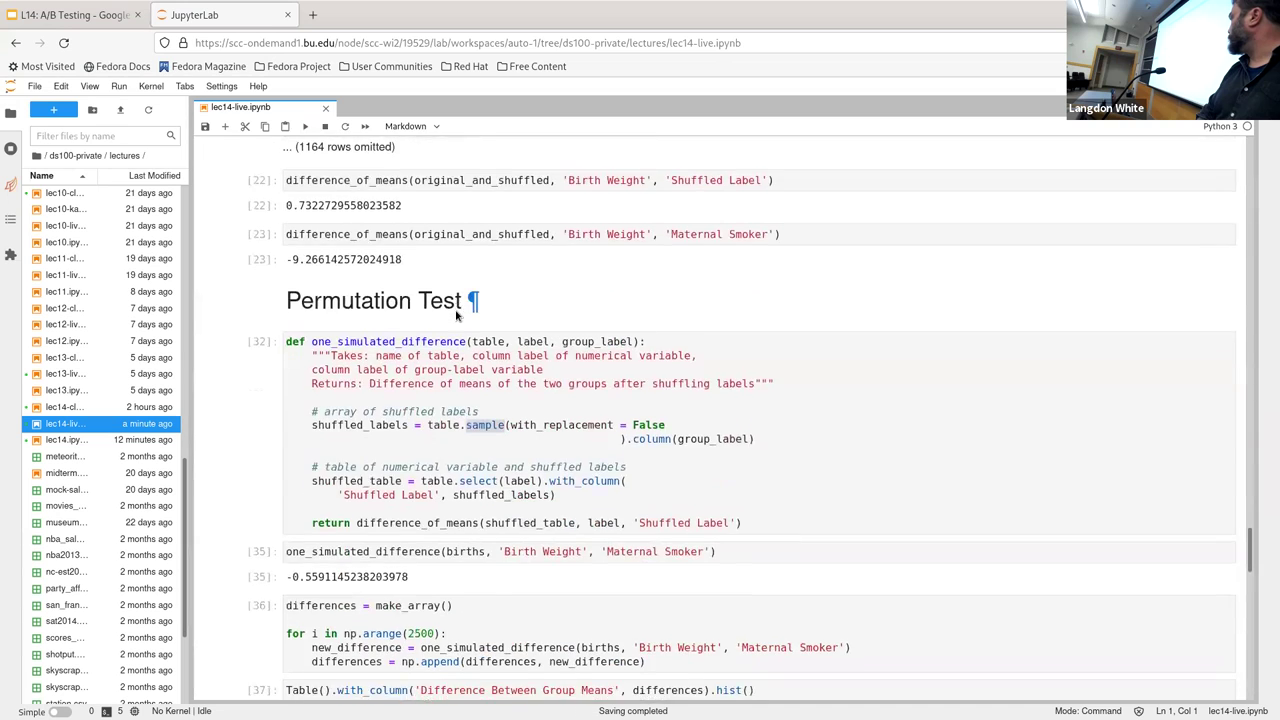
pyautogui.scroll(-10, 456, 316)
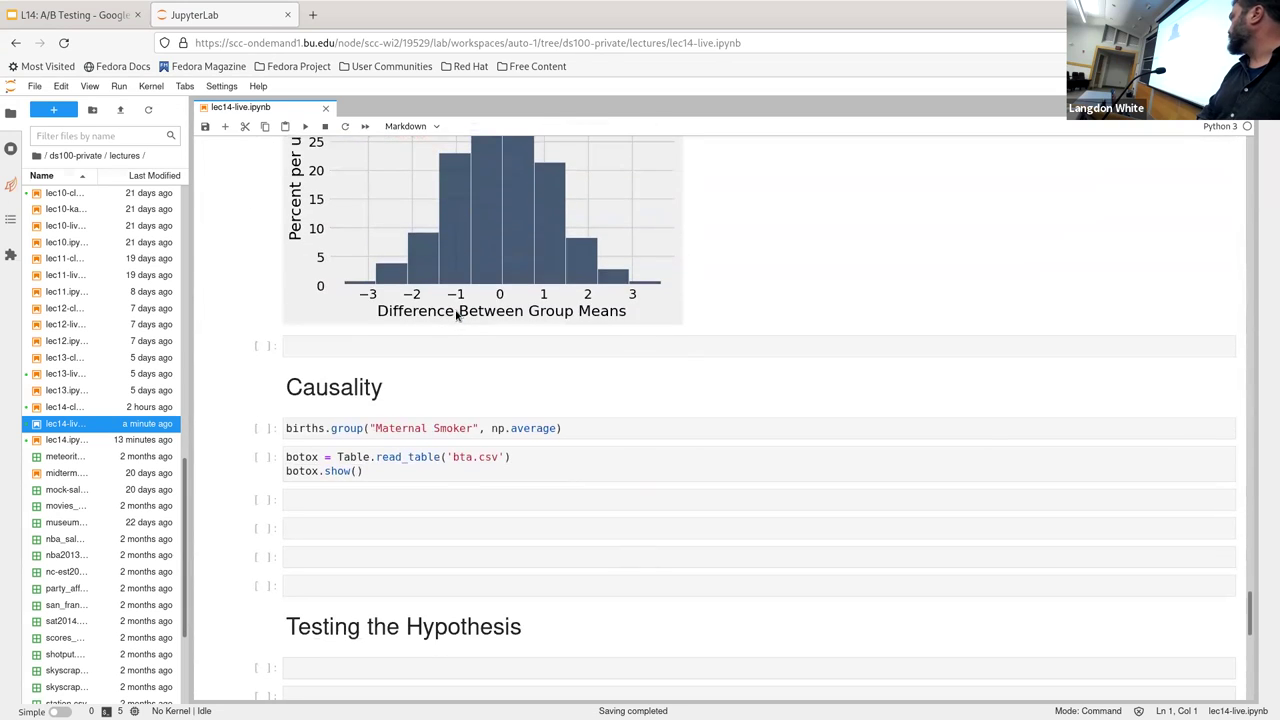
pyautogui.scroll(-2, 600, 437)
pyautogui.click(617, 355)
pyautogui.hotkey('shift', 'Return')
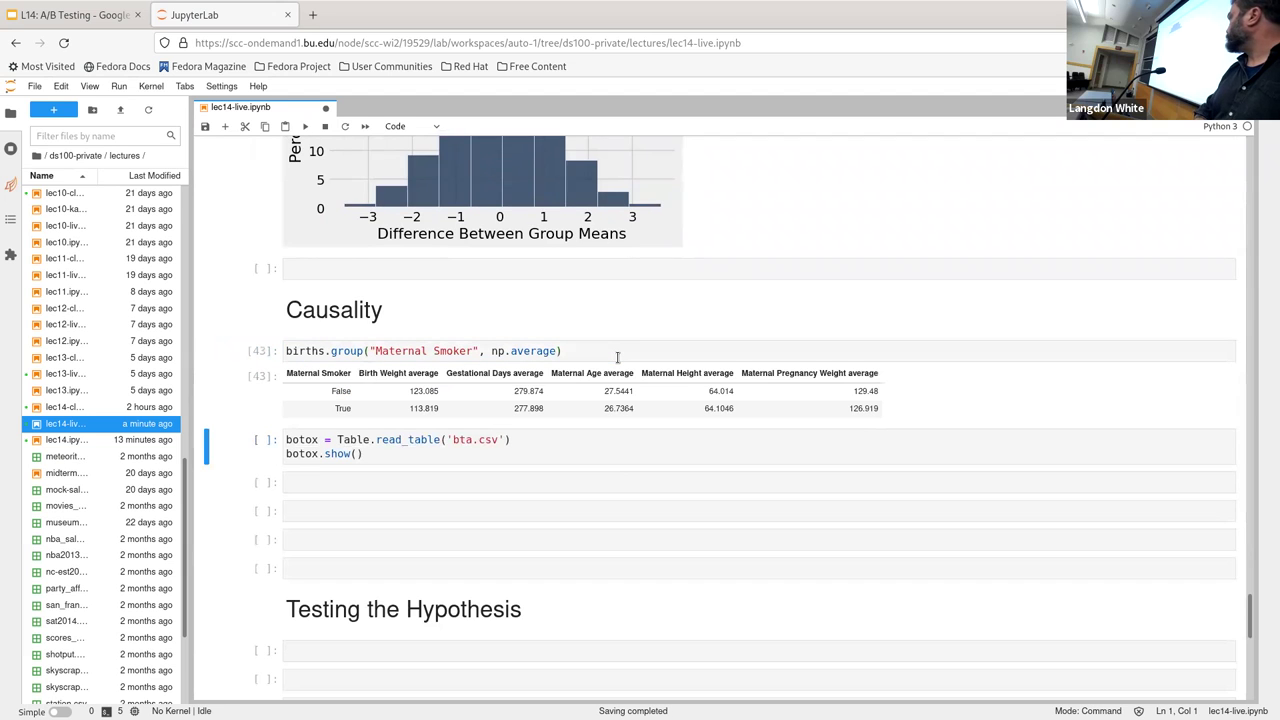
# Run the cell that reads bta.csv into the botox table and shows all its rows.
pyautogui.scroll(-3, 617, 357)
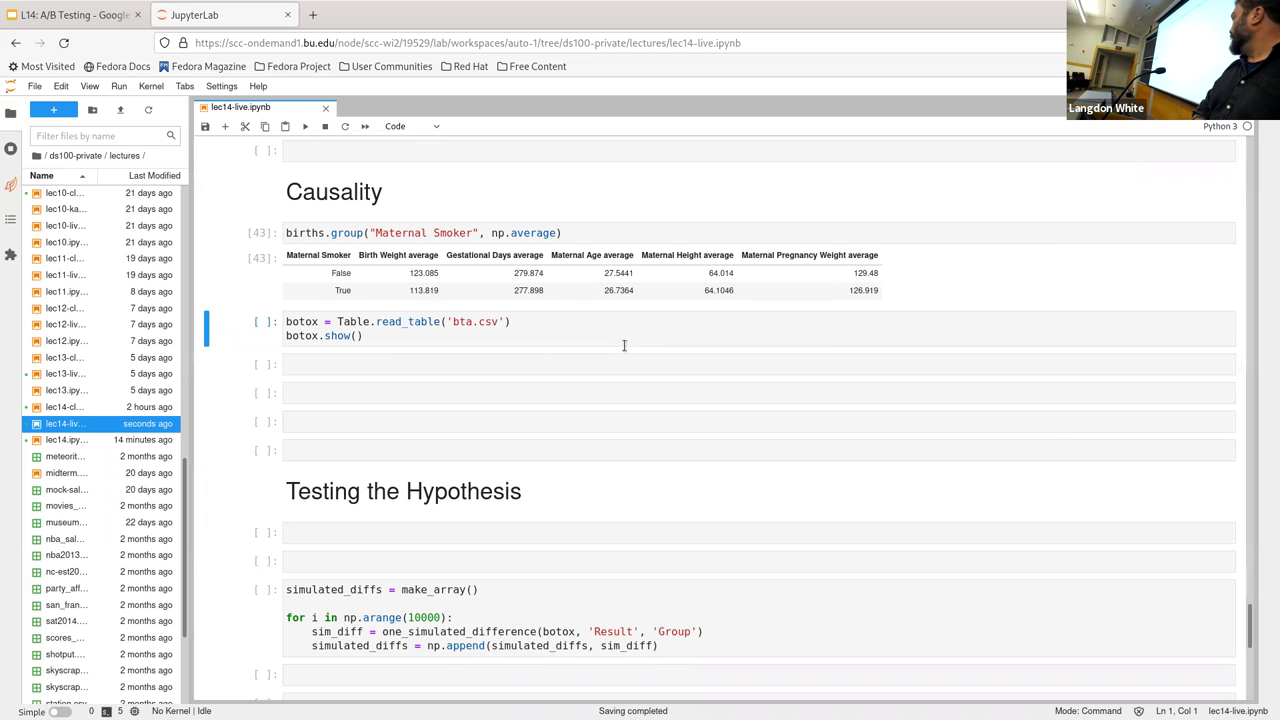
pyautogui.click(626, 338)
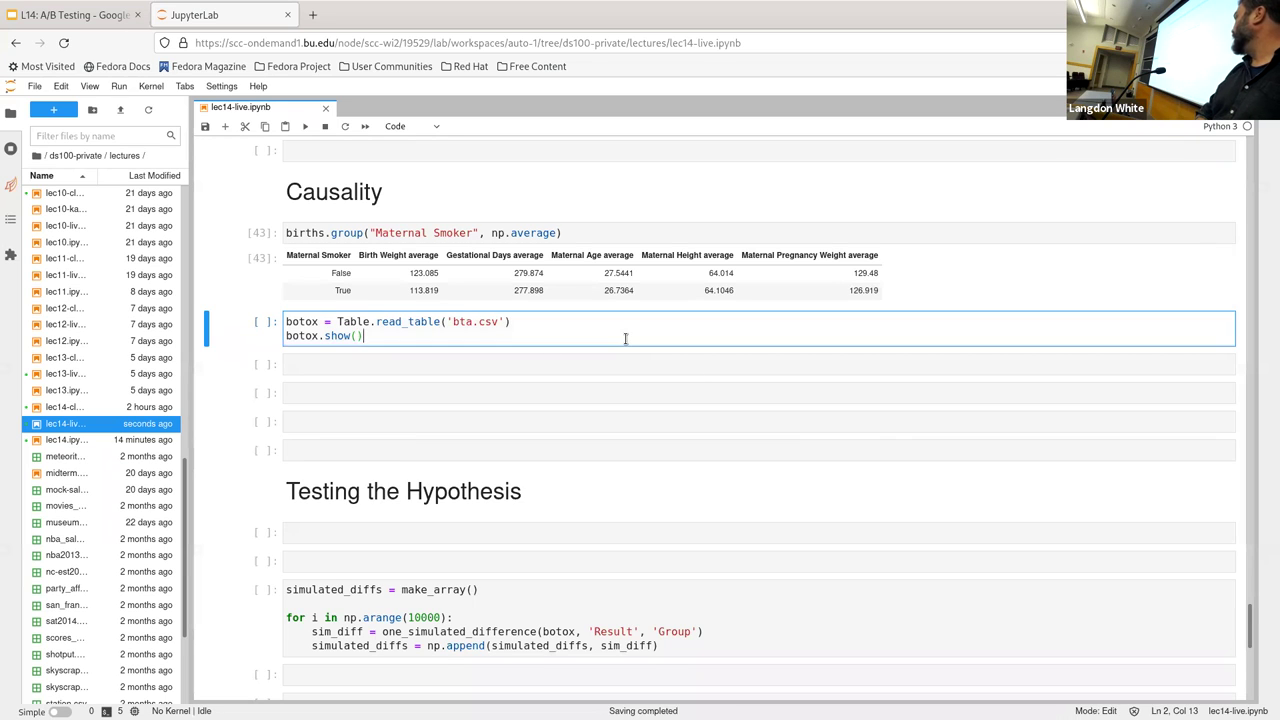
pyautogui.hotkey('shift', 'Return')
pyautogui.scroll(-2, 625, 338)
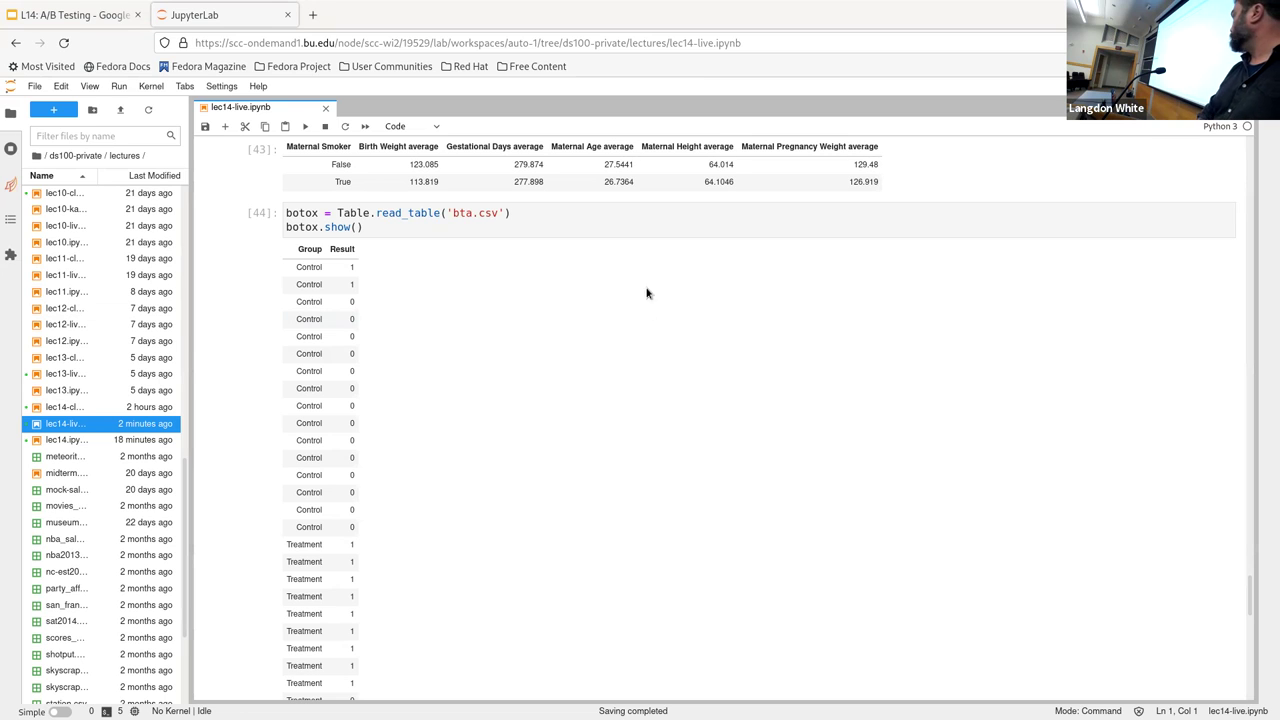
# Cross-tabulate the botox results by group by running botox.pivot('Result', 'Group') in the empty cell below the botox table.
pyautogui.scroll(-5, 673, 445)
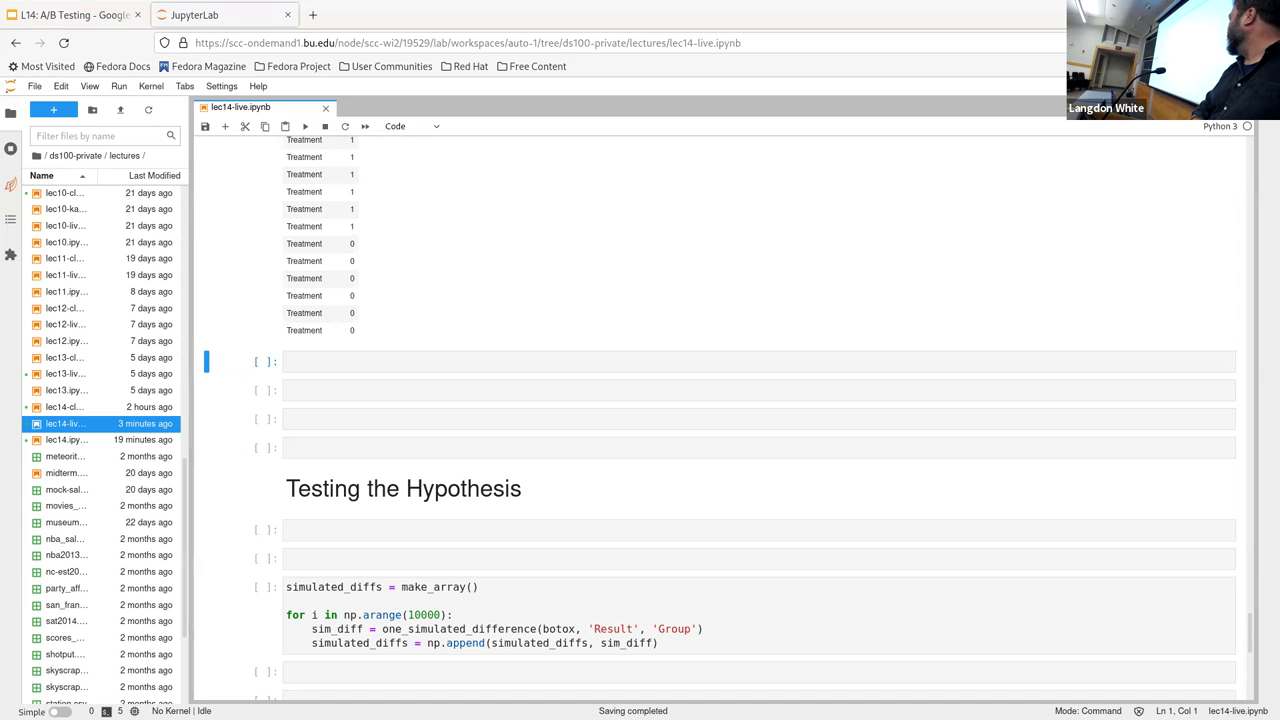
pyautogui.click(553, 361)
pyautogui.write("botox.pivot('Result', 'Group')")
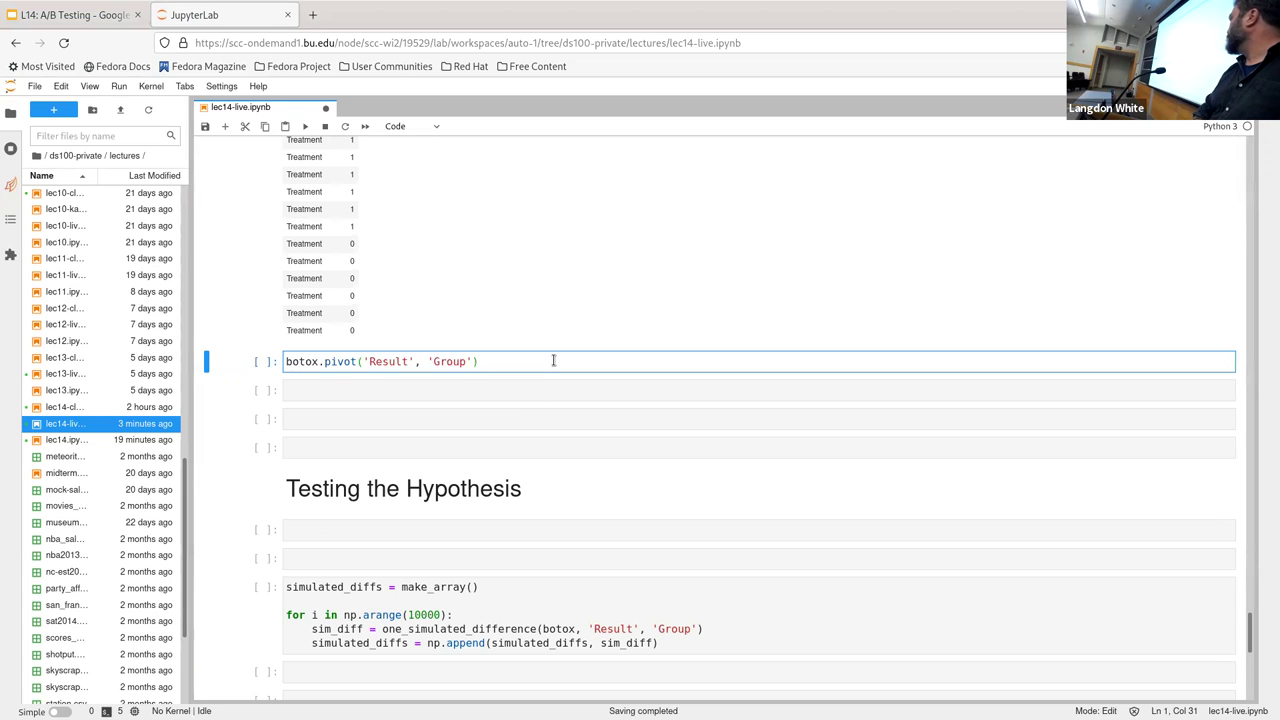
pyautogui.scroll(-1, 553, 361)
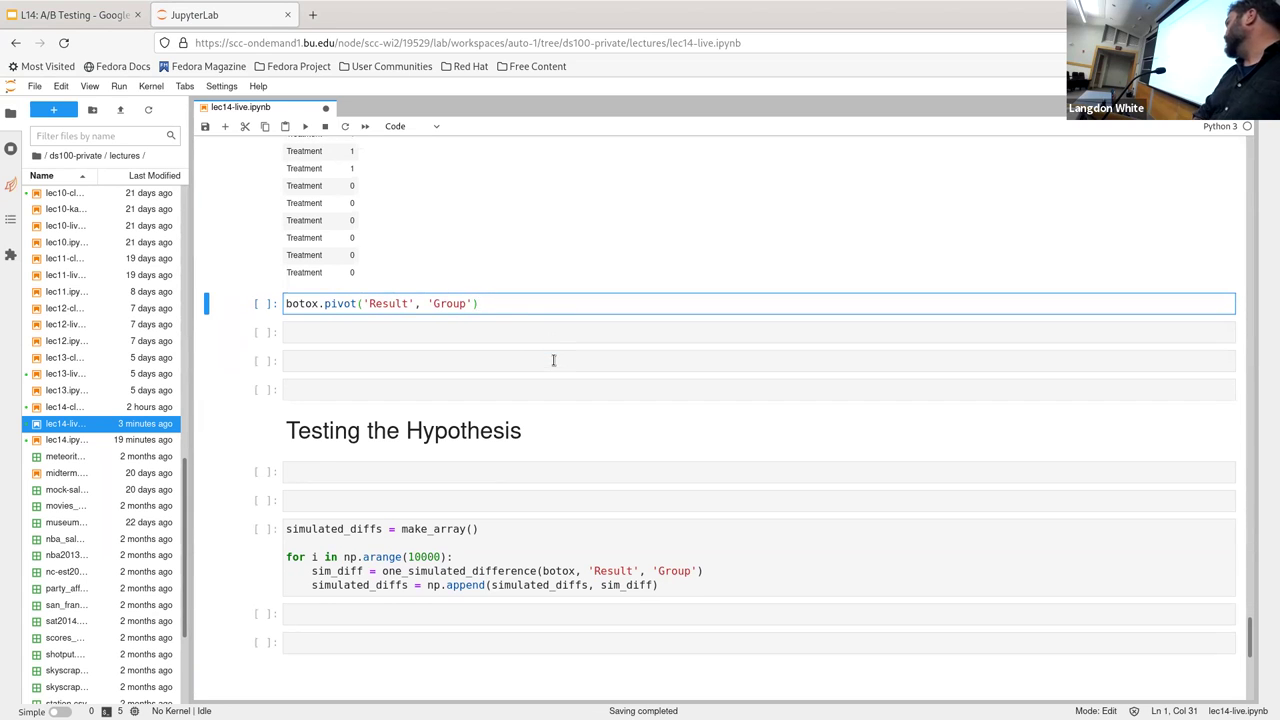
pyautogui.hotkey('shift', 'Return')
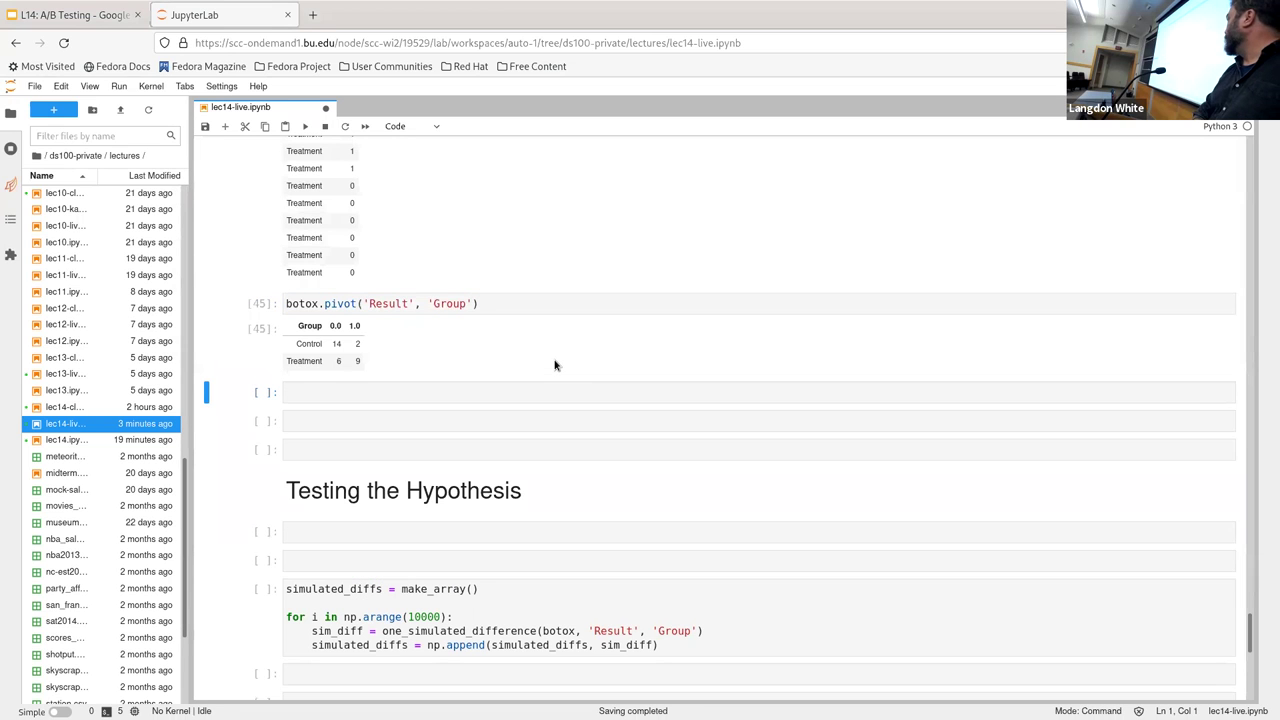
# Average the results per group by running botox.group('Group', np.average) in the empty cell below the pivot table.
pyautogui.scroll(-1, 557, 355)
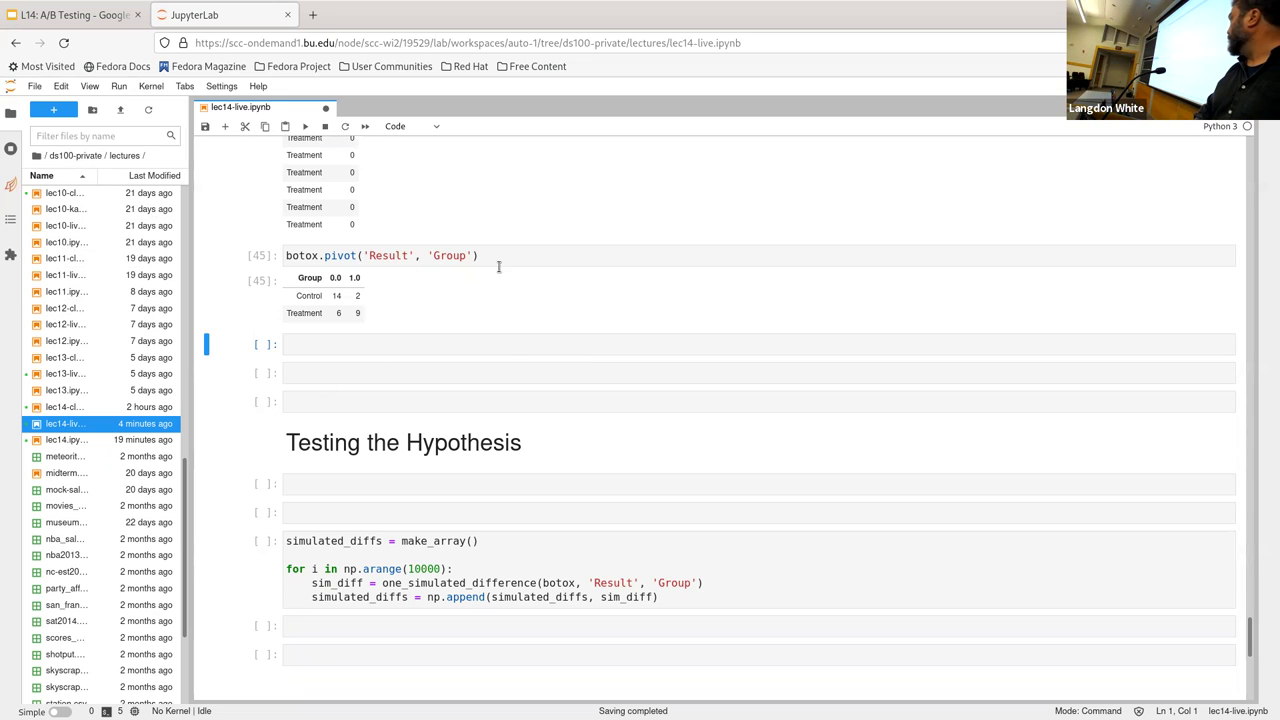
pyautogui.scroll(-2, 524, 340)
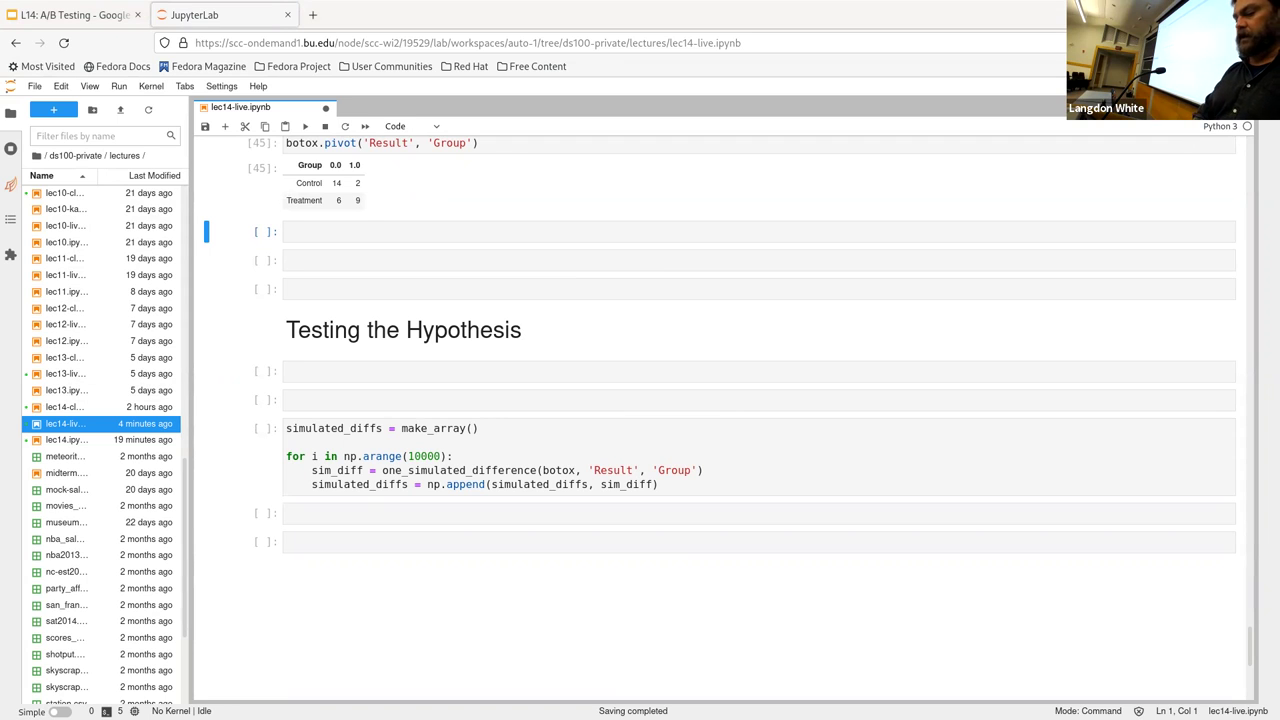
pyautogui.click(369, 231)
pyautogui.write("botox.group('Group', np.average)")
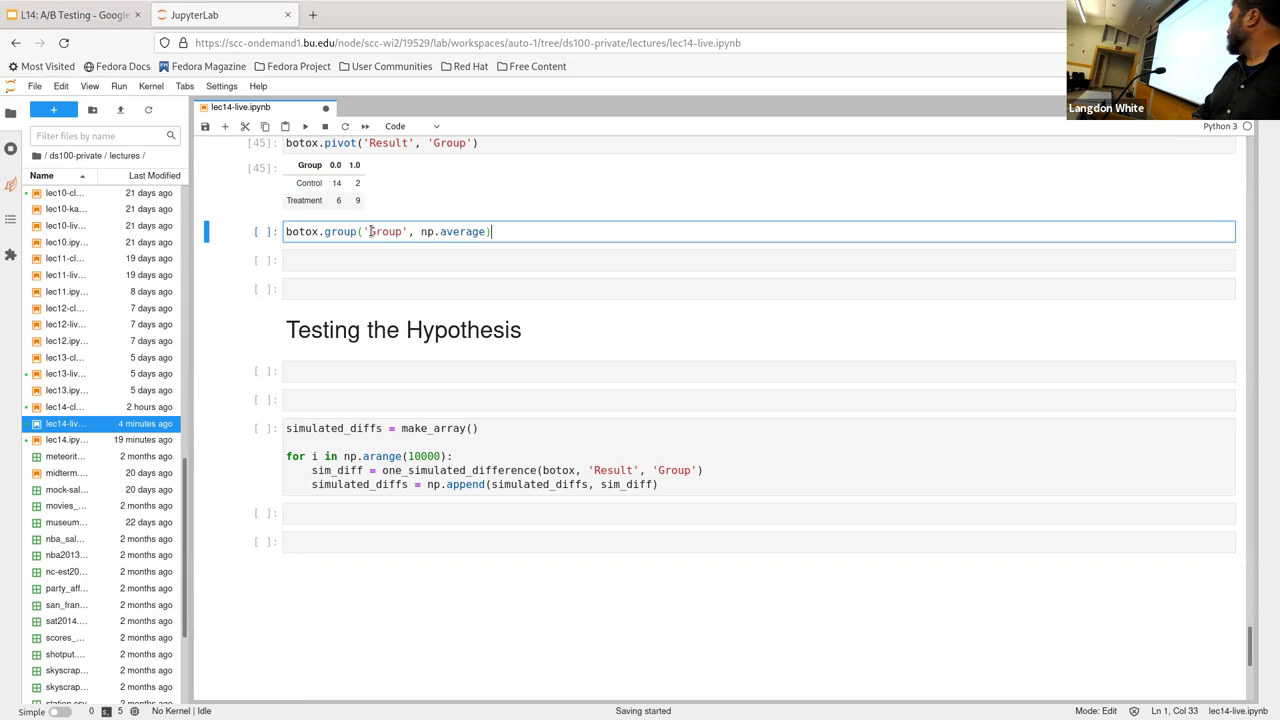
pyautogui.hotkey('shift', 'Return')
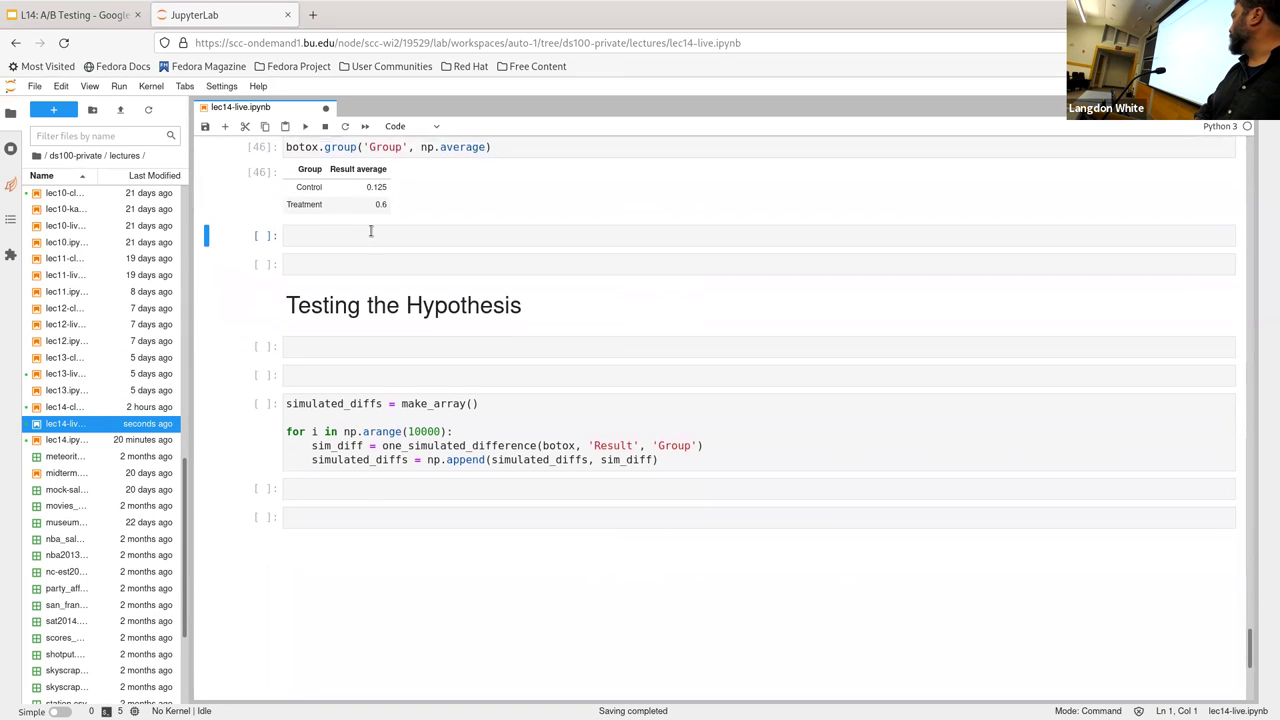
# Switch back to the Google Slides deck and advance to the “Importance of Random Assignment” slide.
pyautogui.scroll(2, 370, 231)
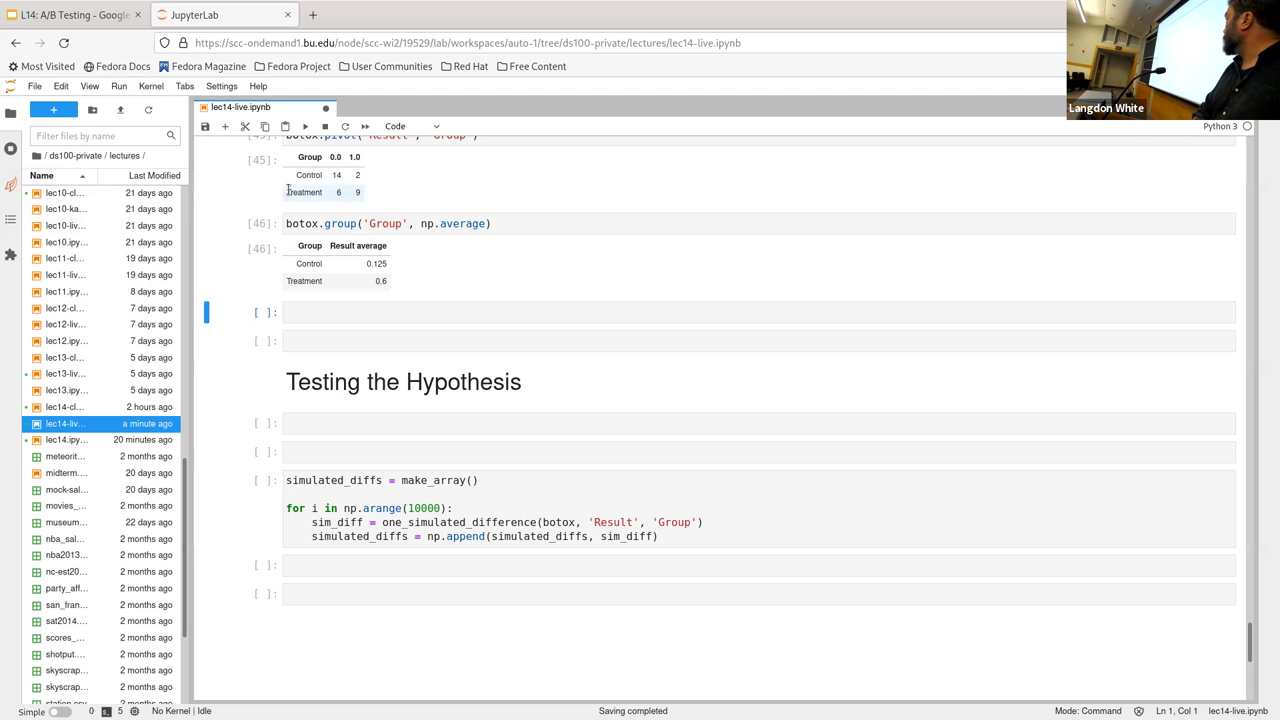
pyautogui.click(72, 14)
pyautogui.press('Right')
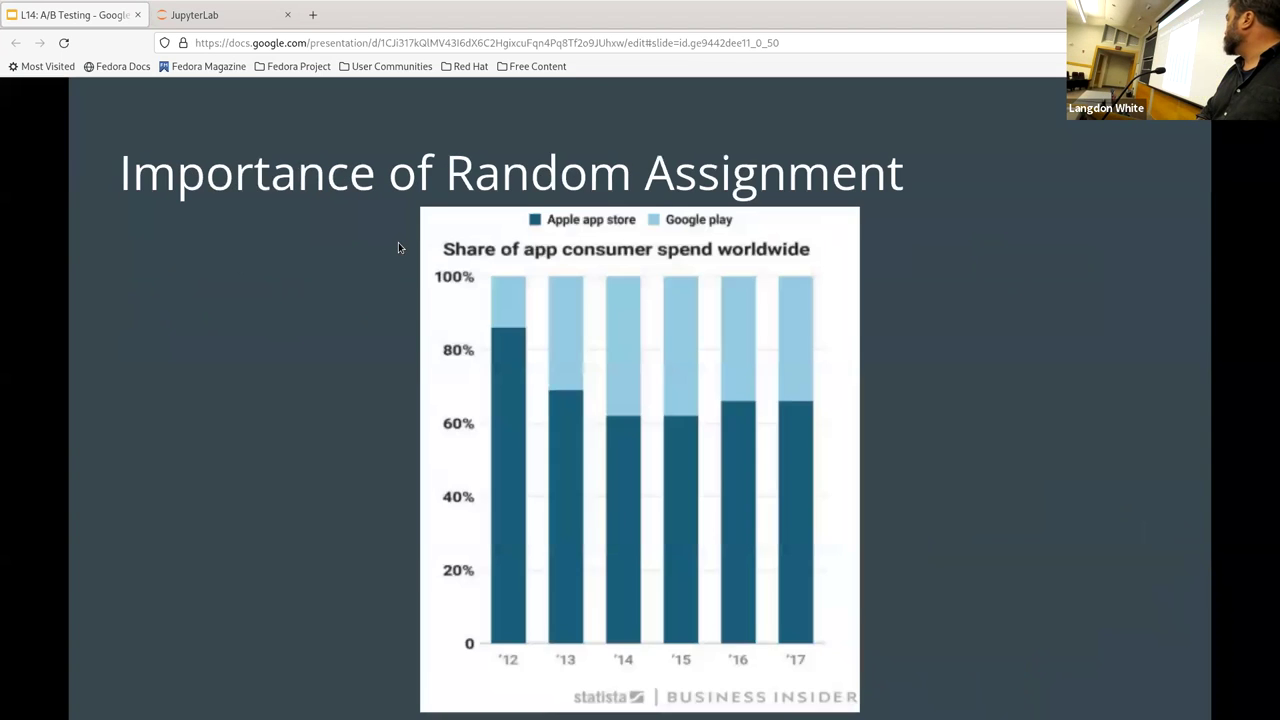